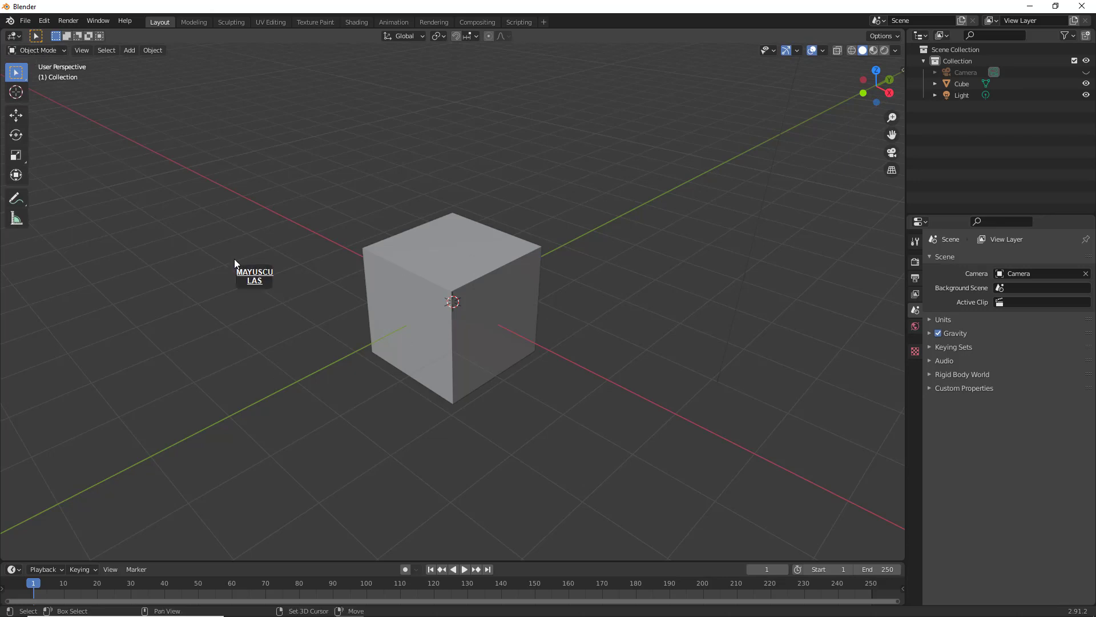
- Add a UV sphere mesh to the scene
key(shift+a)
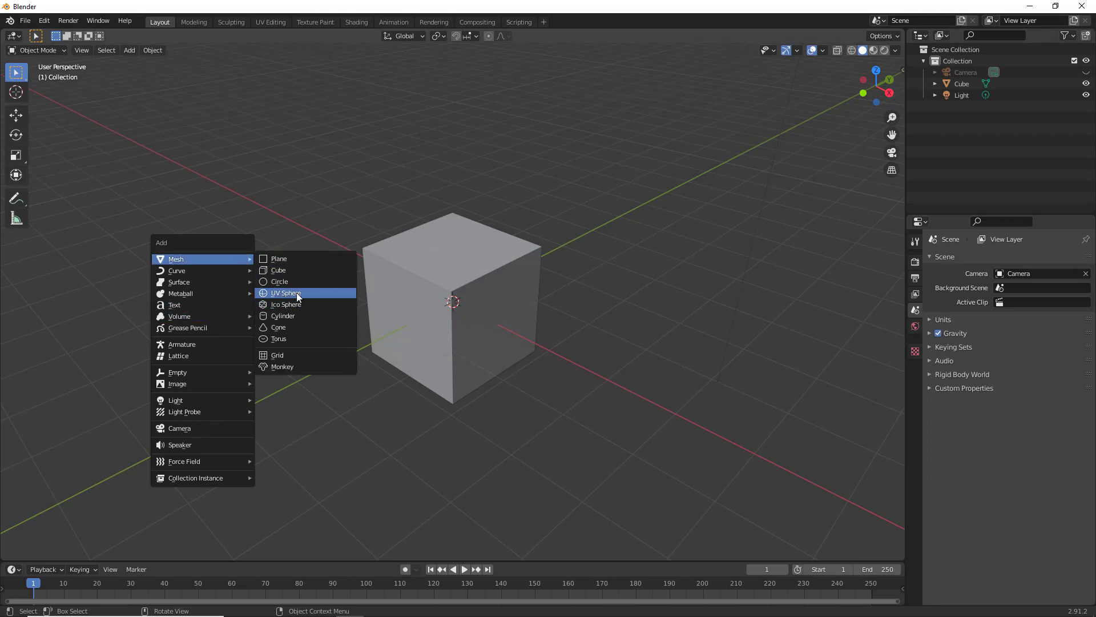
click(298, 293)
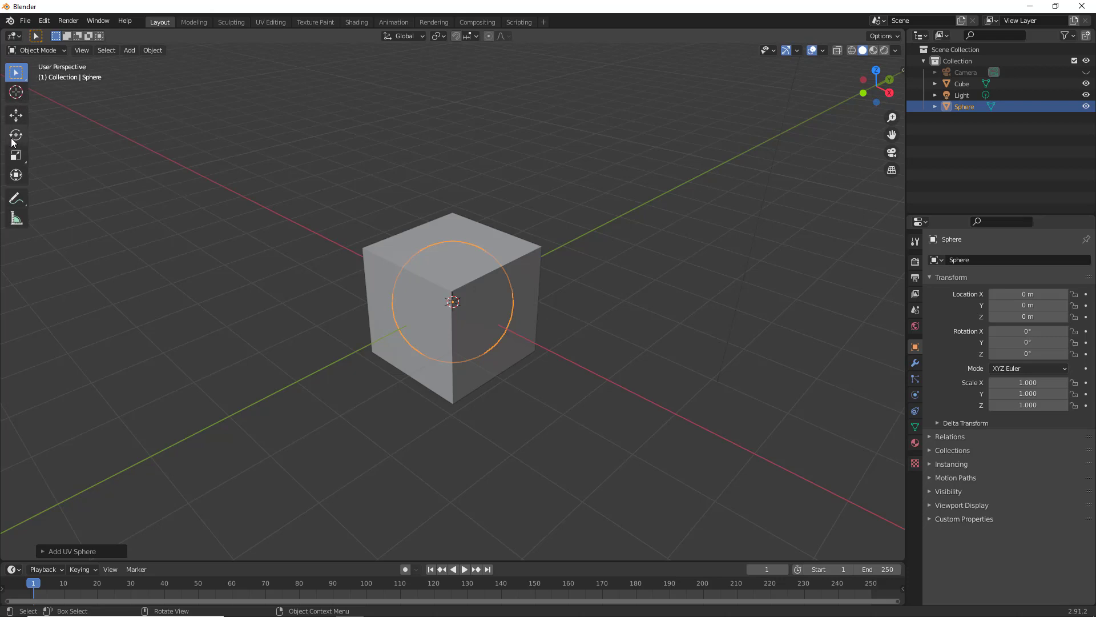
key(g)
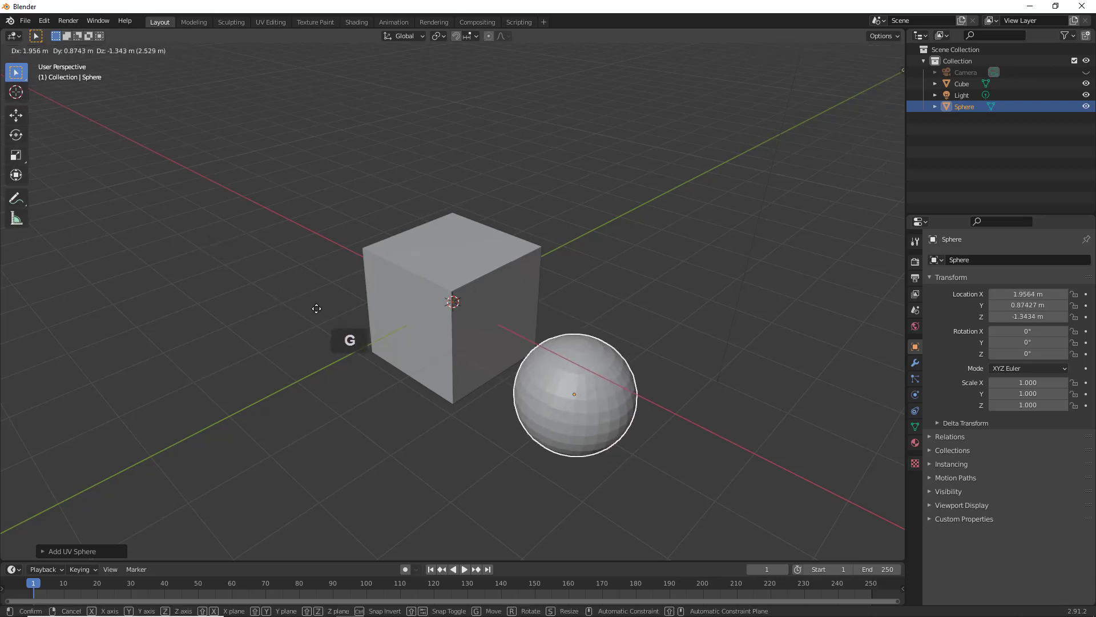
key(r)
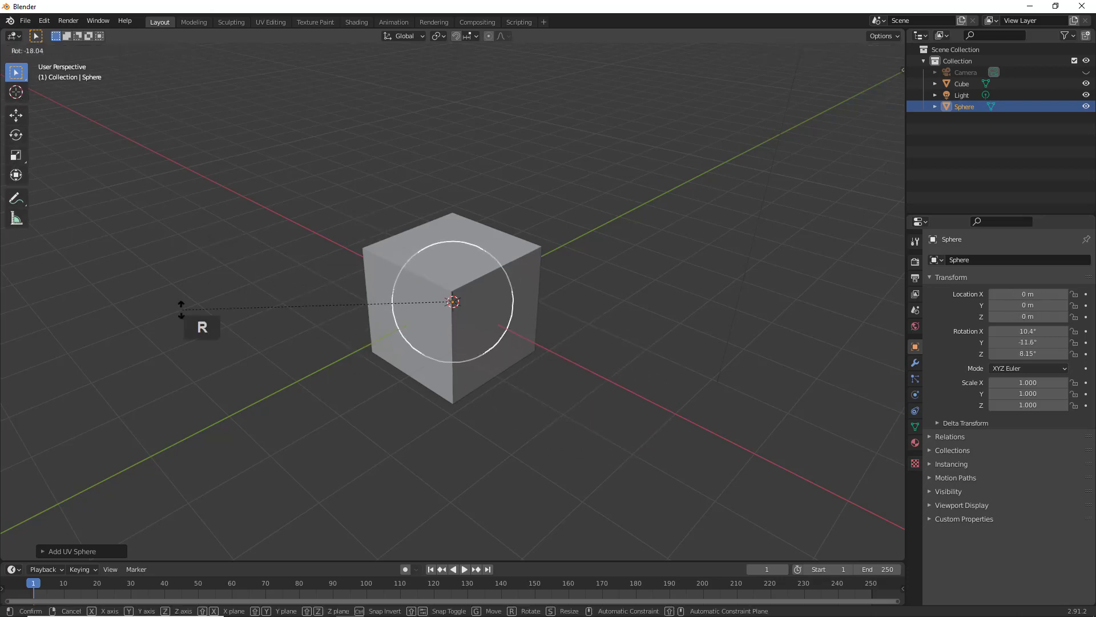
key(s)
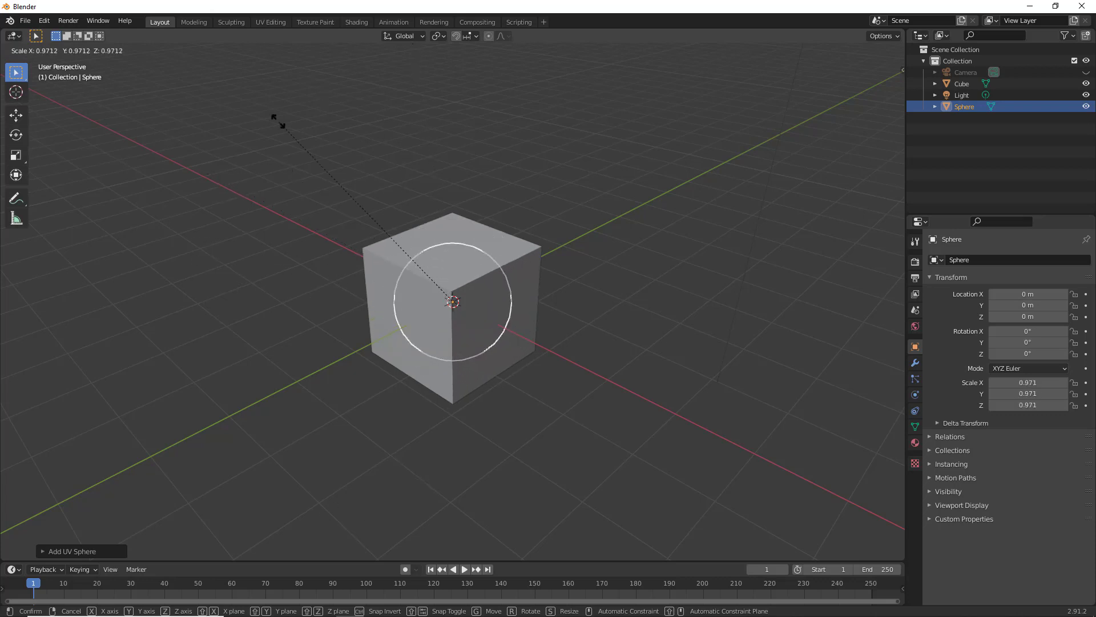
right_click(267, 287)
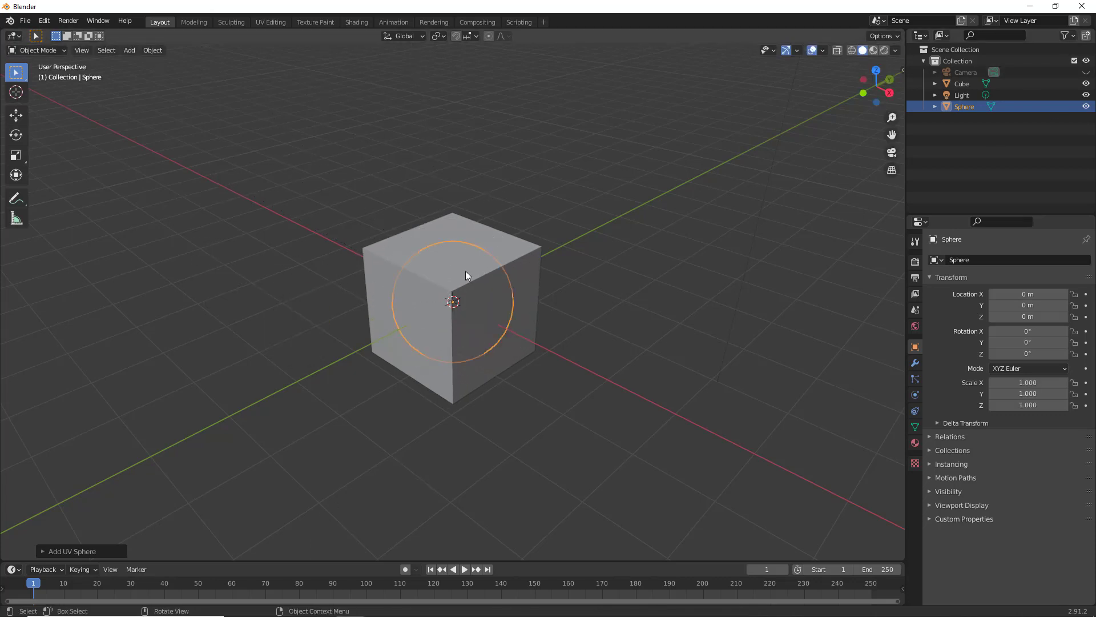
- Move the sphere about 3.5 m along the X axis so it sits beside the cube
key(g)
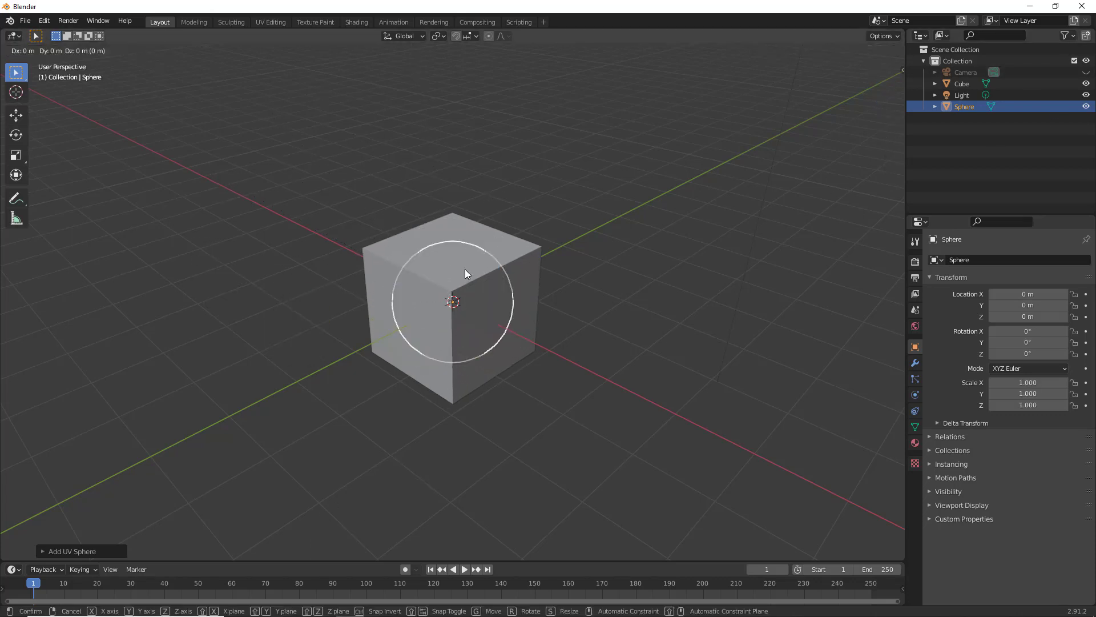
key(x)
click(693, 311)
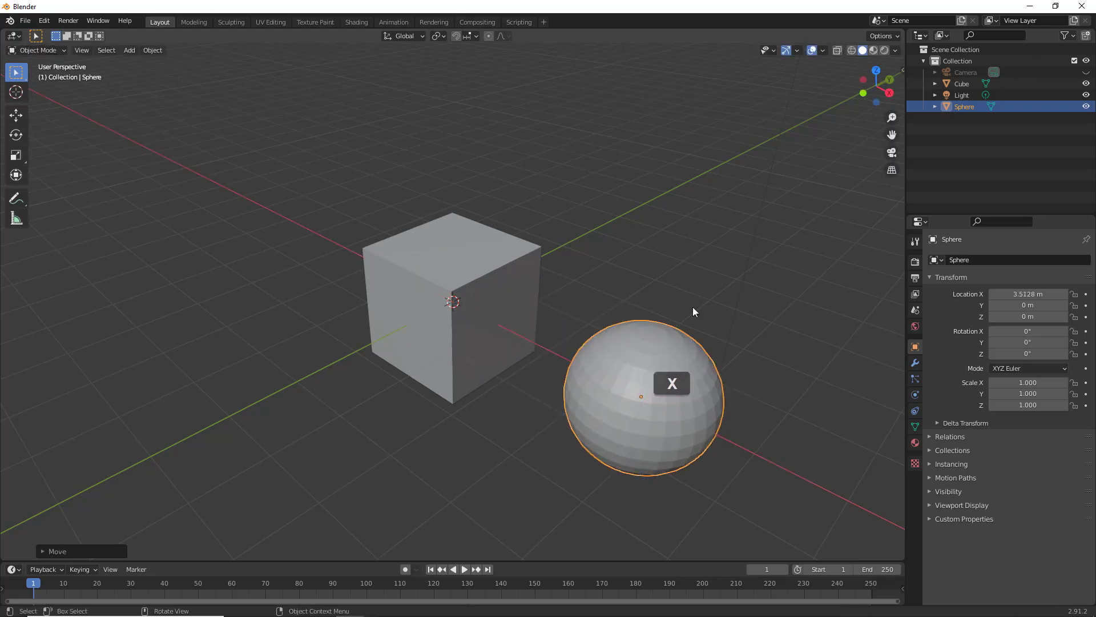
- Alternate the object selection between the cube and the sphere
click(958, 85)
click(616, 175)
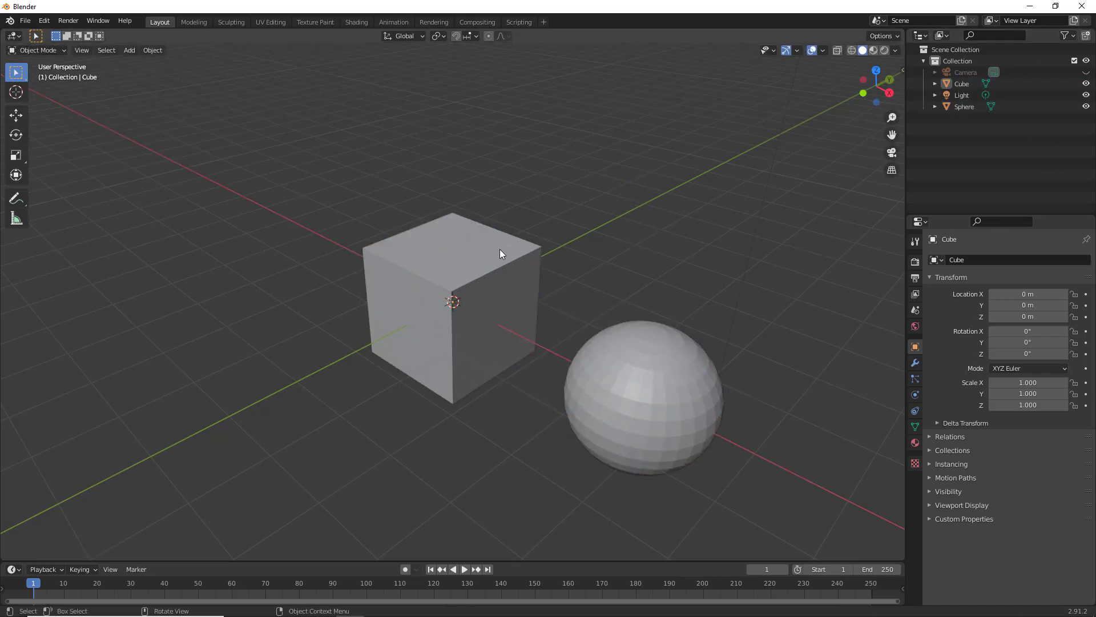
click(499, 251)
click(599, 375)
click(449, 254)
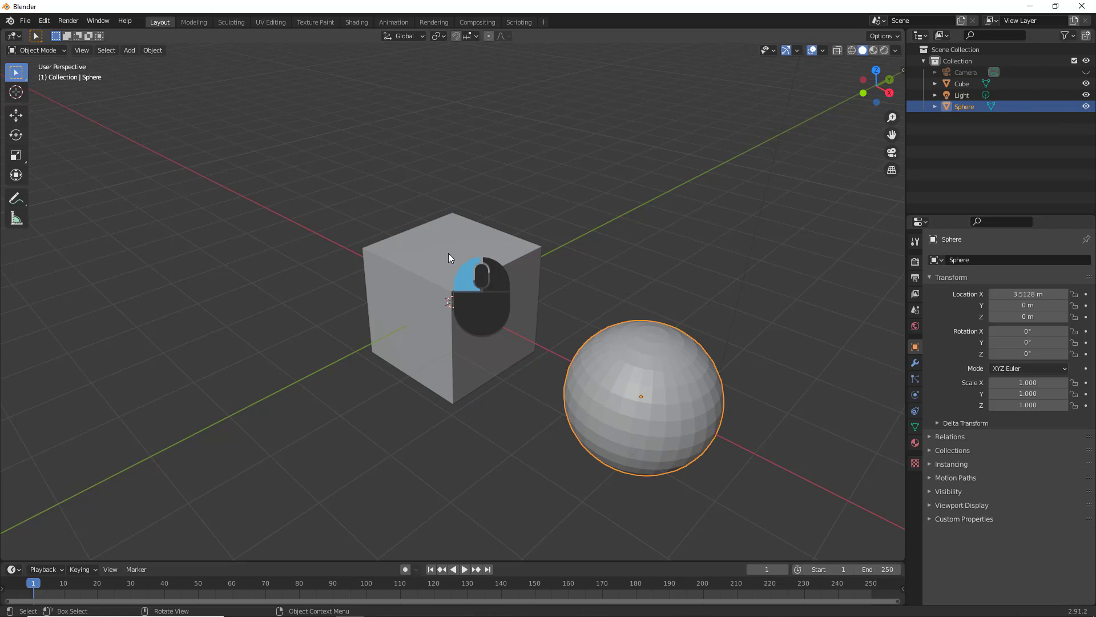
- Select the sphere and hide it from the viewport
click(628, 396)
click(1086, 107)
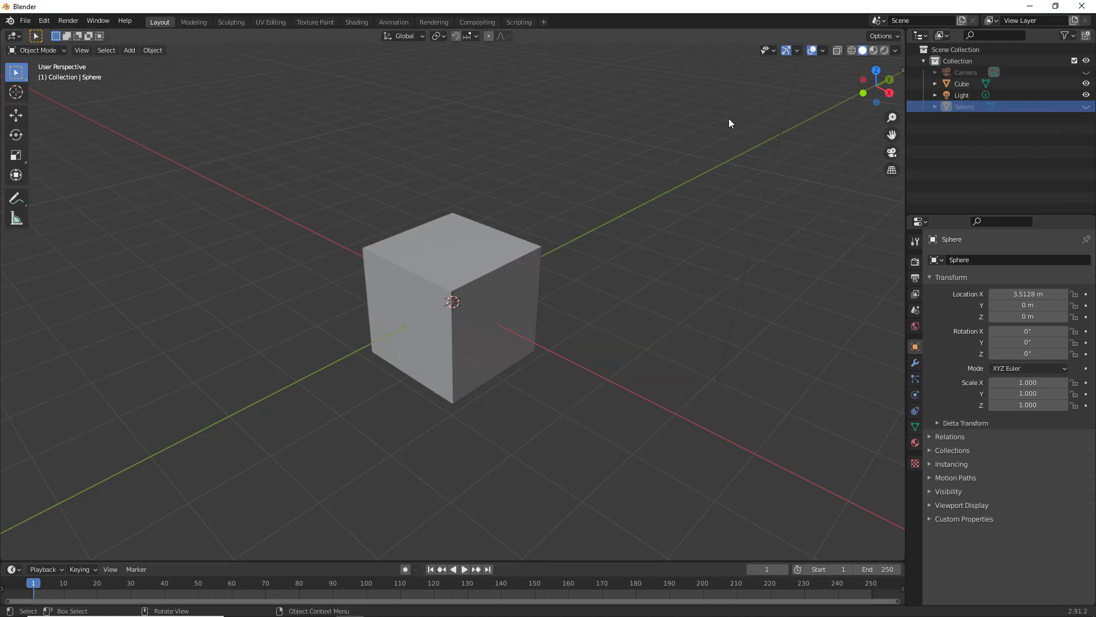
- Select the cube and switch it to Edit Mode
click(460, 268)
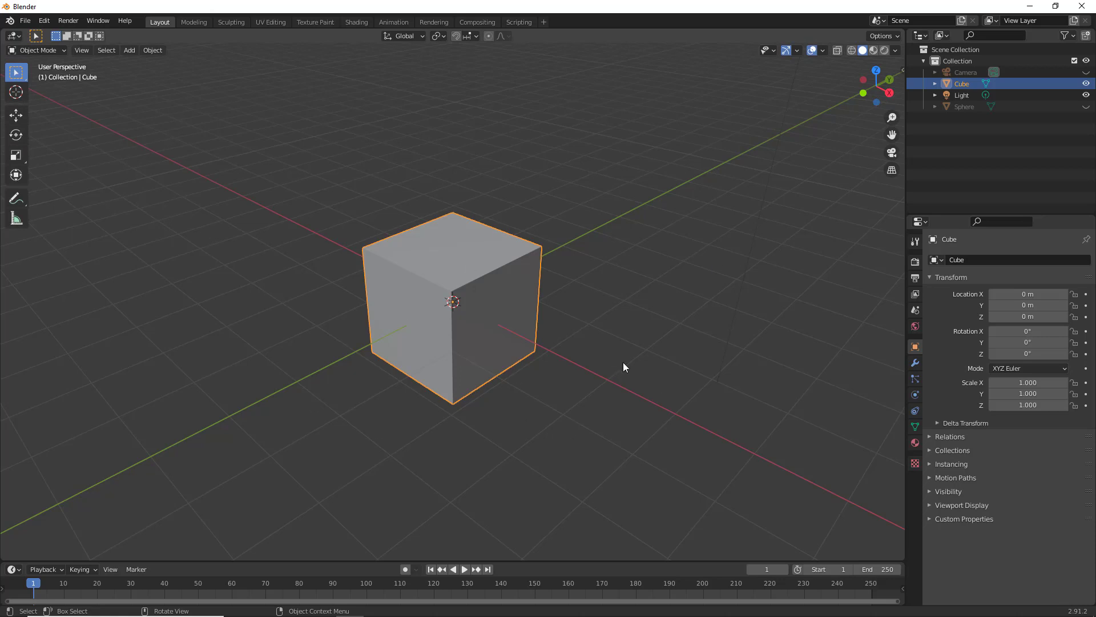
click(42, 50)
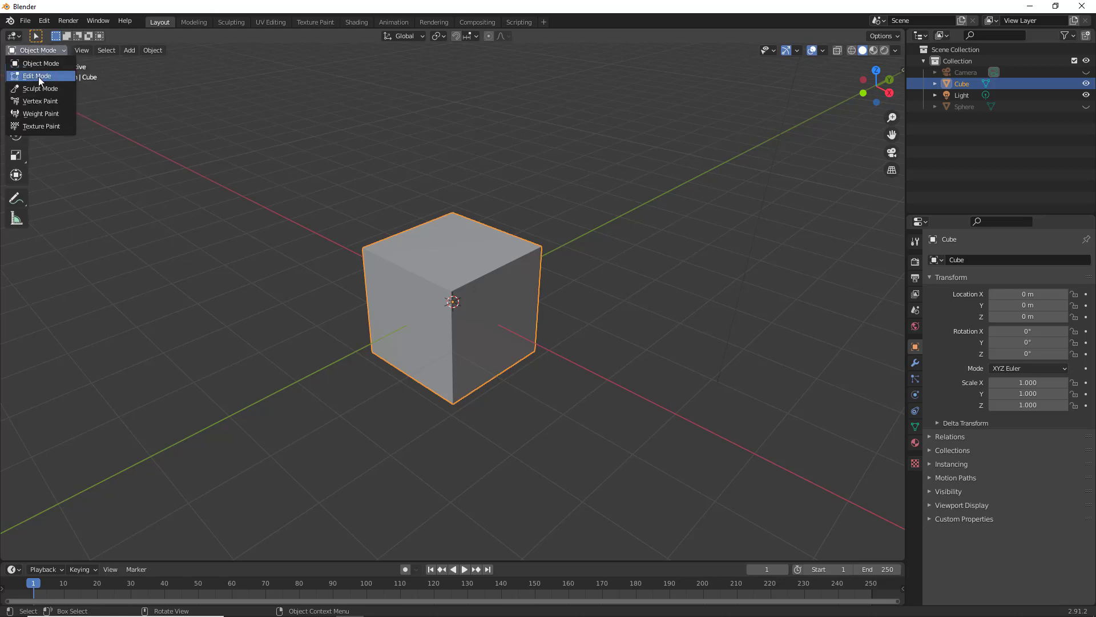
click(39, 77)
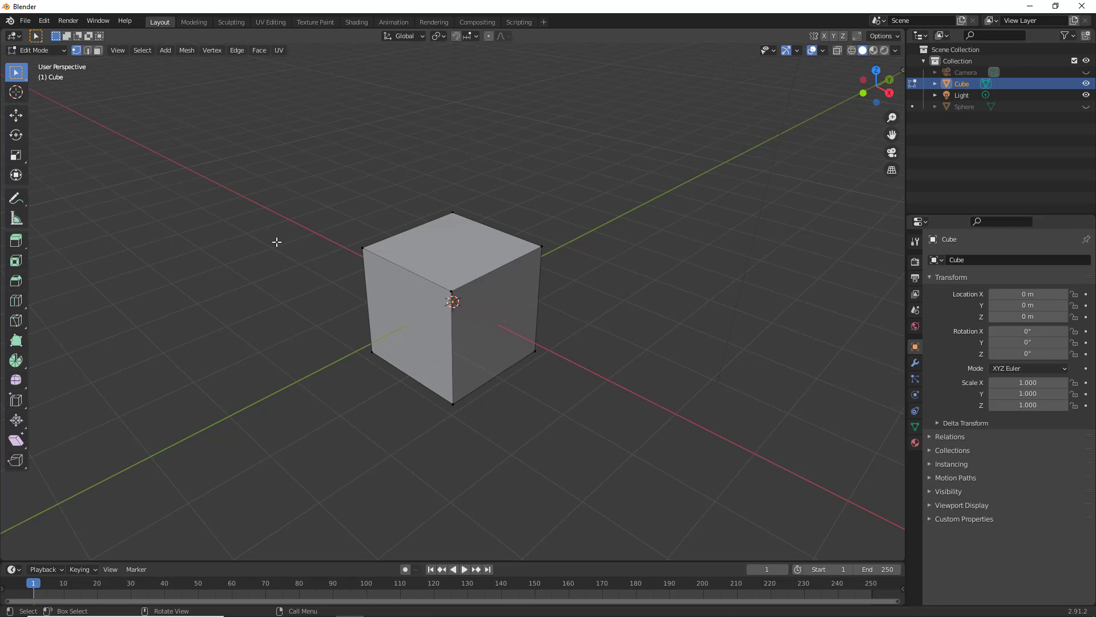
- Toggle the cube between Edit Mode and Object Mode twice, ending in Edit Mode
key(Tab)
key(Tab)
key(Tab)
key(Tab)
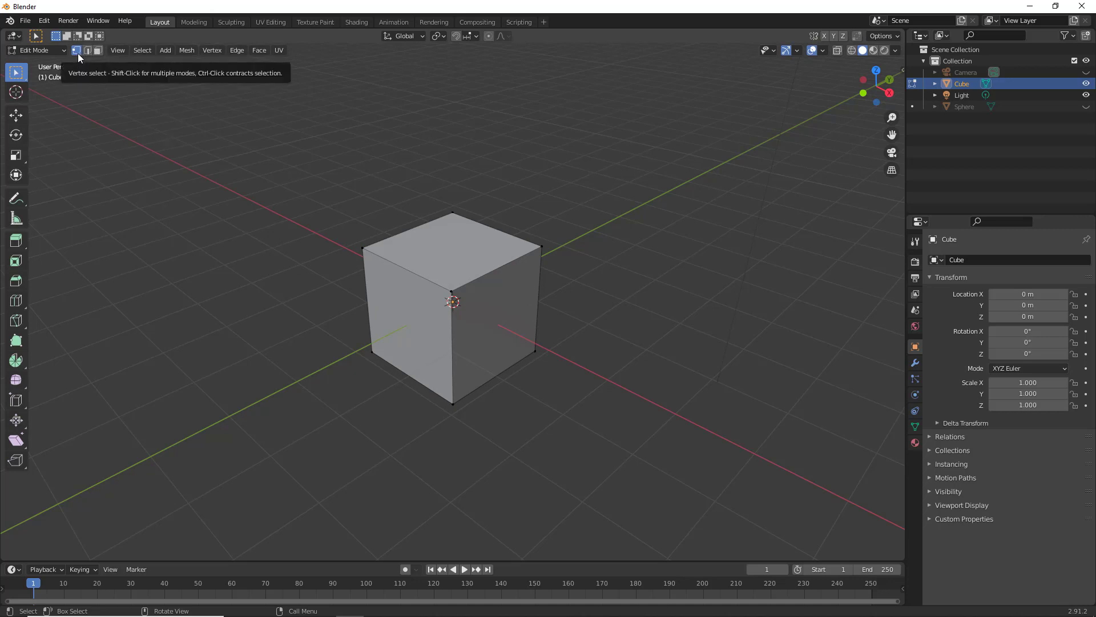
- Select two of the cube's top corner vertices one at a time, and one of its top edges in edge select mode
click(363, 249)
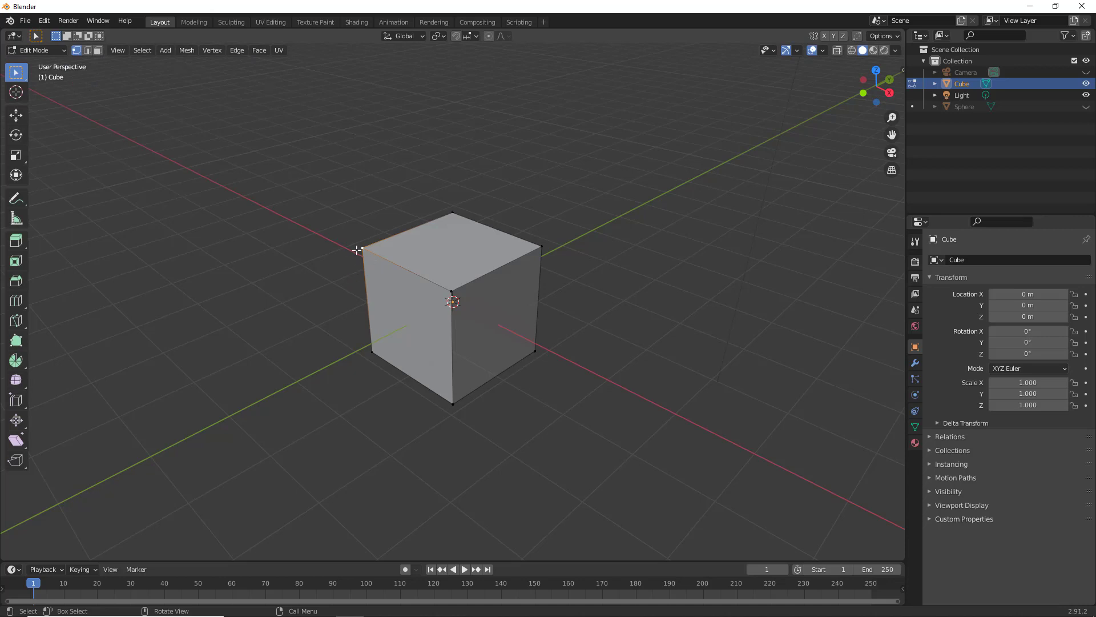
click(454, 212)
click(90, 50)
click(420, 278)
click(330, 199)
- Select the cube's top face in face select mode and clear the selection
click(97, 51)
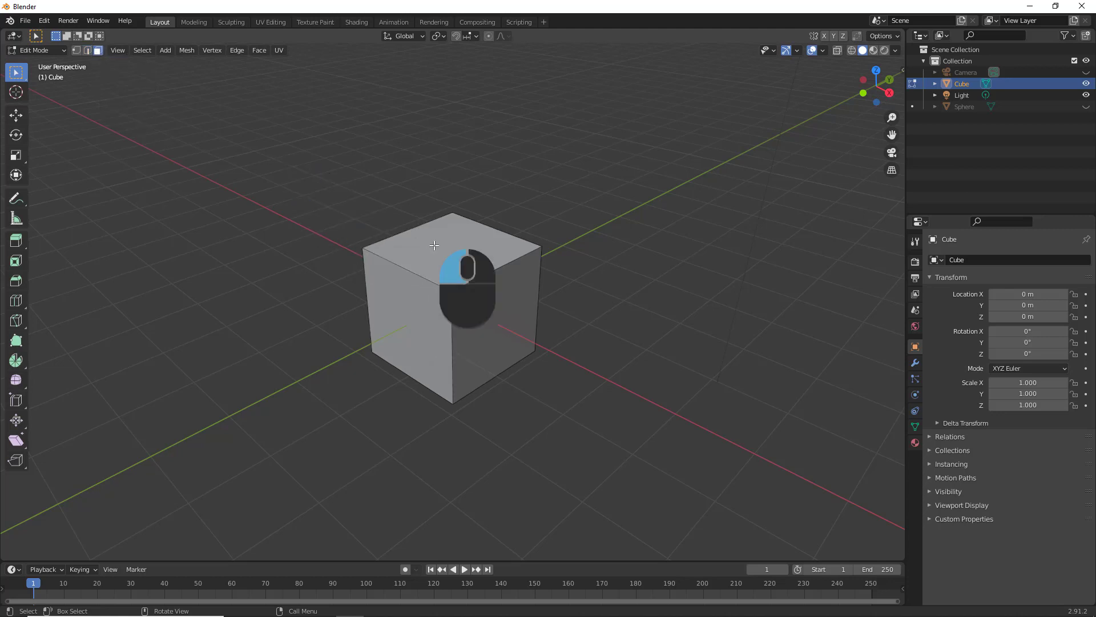
click(436, 245)
click(428, 194)
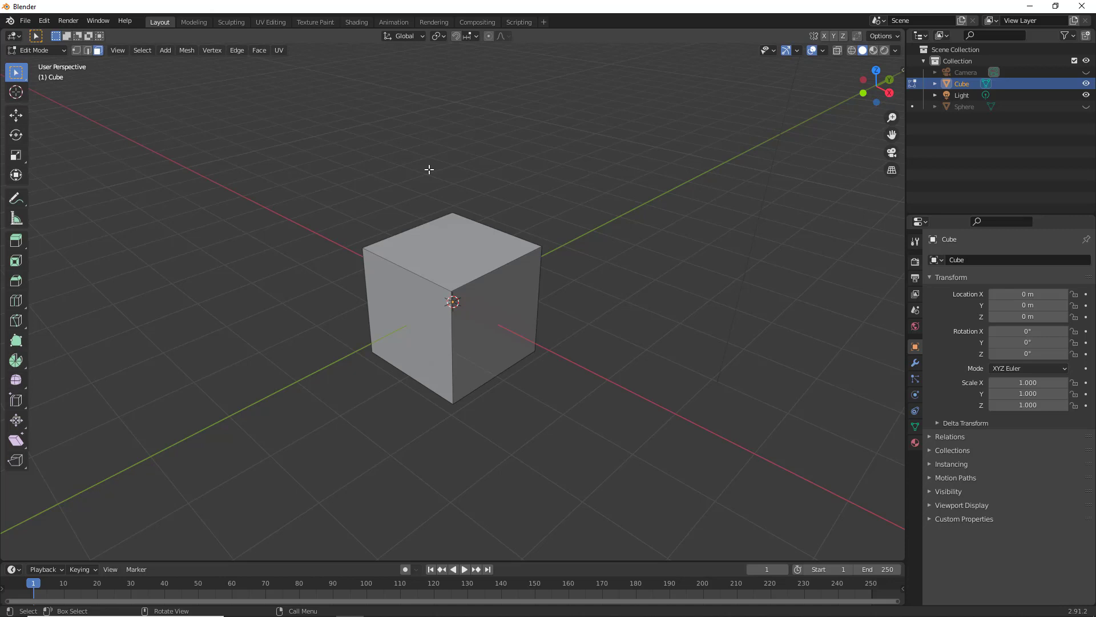
- Select the cube's top-left corner vertex in vertex select mode, and clear the selection in edge select mode
key(1)
click(363, 249)
key(2)
click(313, 380)
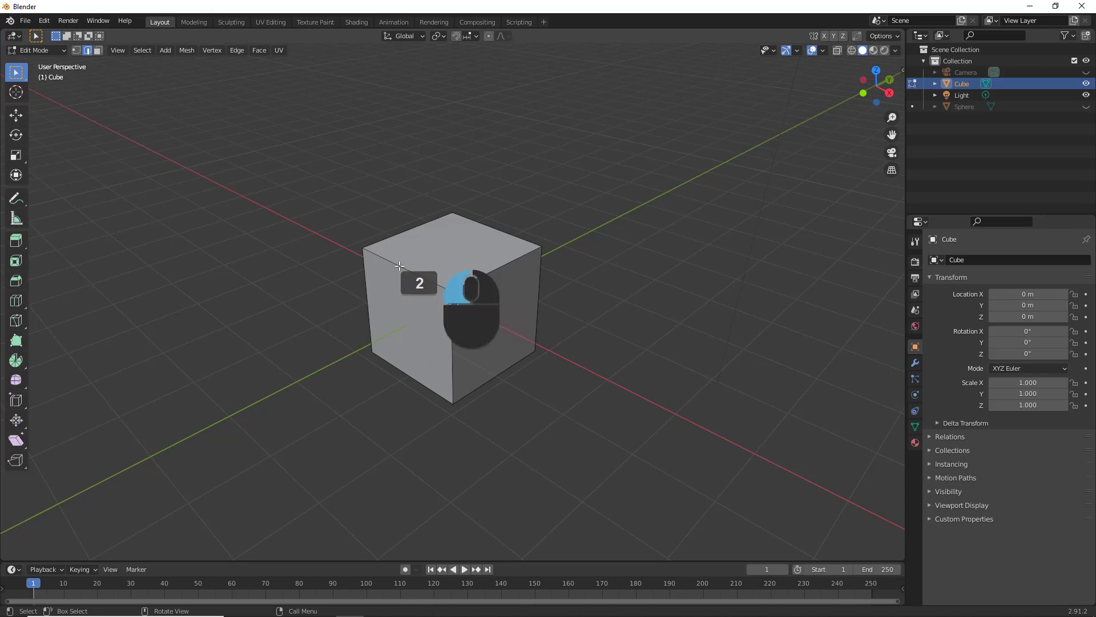
- Return to face select mode, select the cube's top face and deselect it
key(3)
click(446, 262)
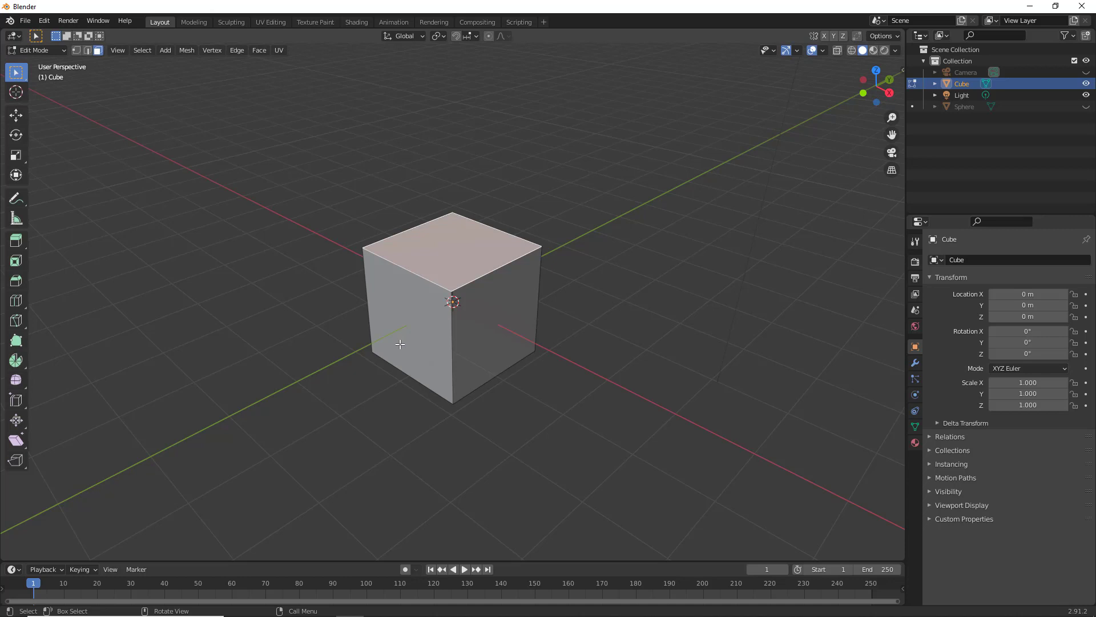
click(320, 254)
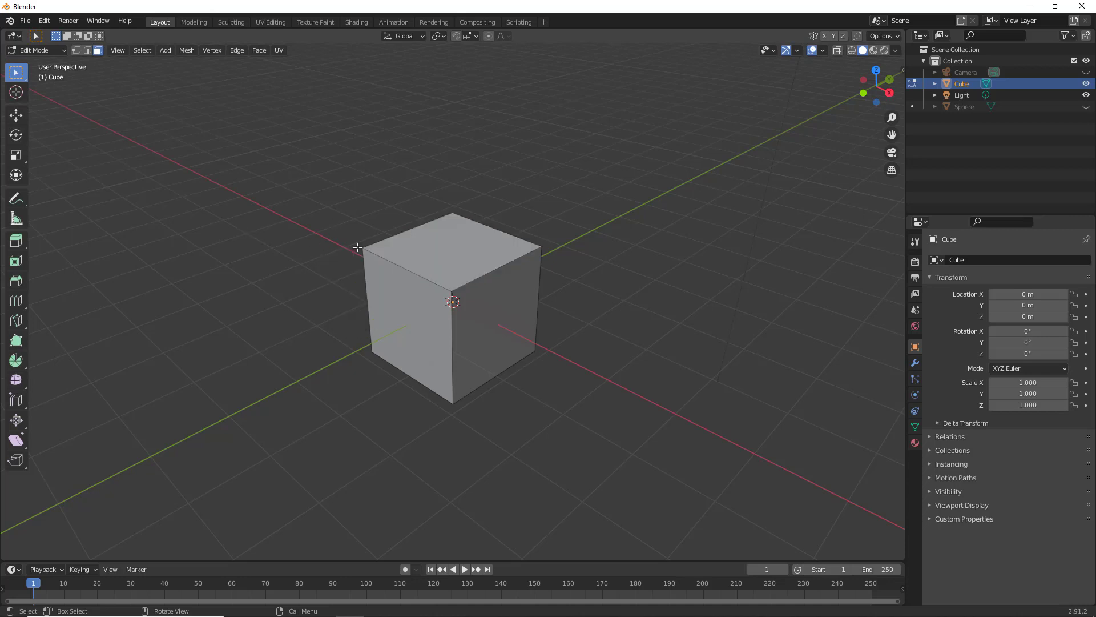
- In vertex select mode, select the left, back and right corner vertices of the cube's top face together
key(1)
click(361, 248)
shift+click(453, 213)
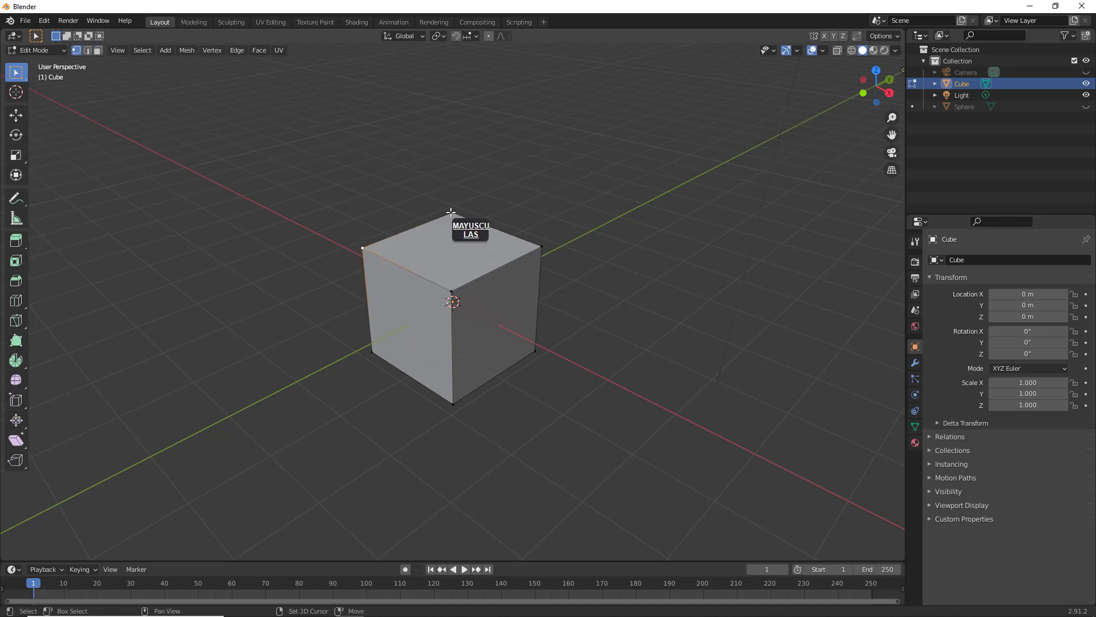
shift+click(542, 247)
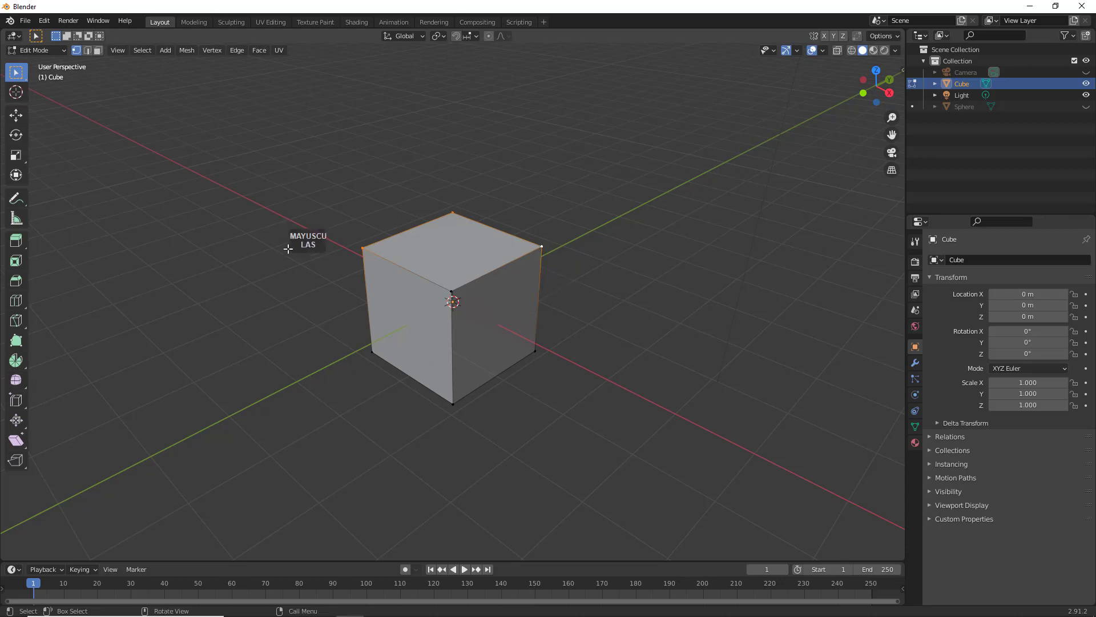
- Box-select all four vertices of the cube's top face and clear the selection
drag(327, 132, 614, 303)
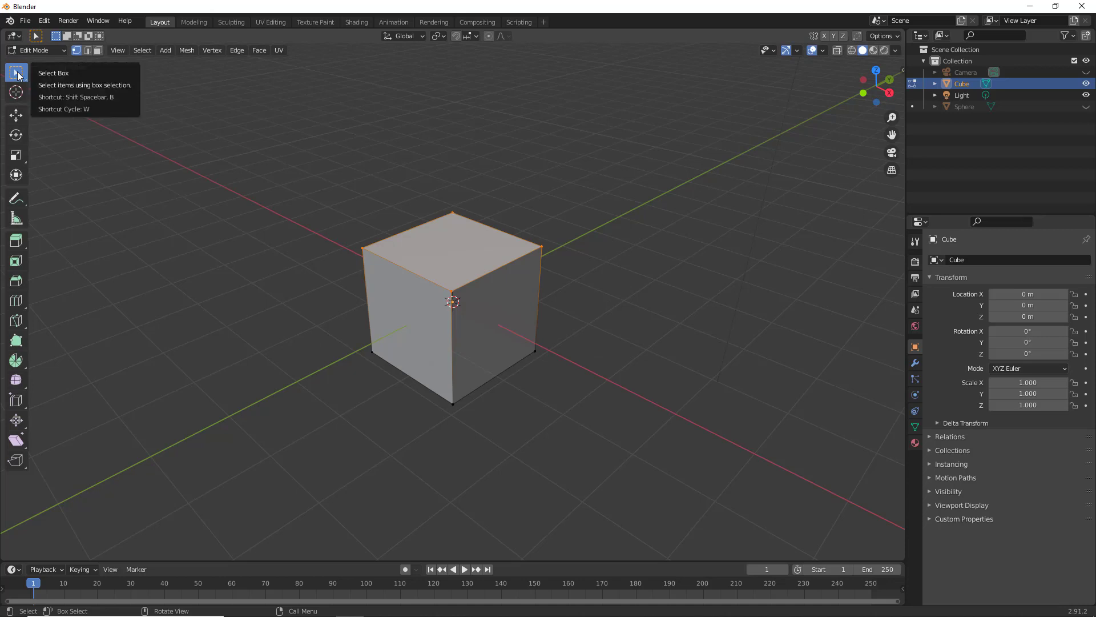
mouse_move(17, 76)
mouse_down()
mouse_move(125, 86)
mouse_move(102, 140)
mouse_move(341, 94)
mouse_move(337, 116)
mouse_up()
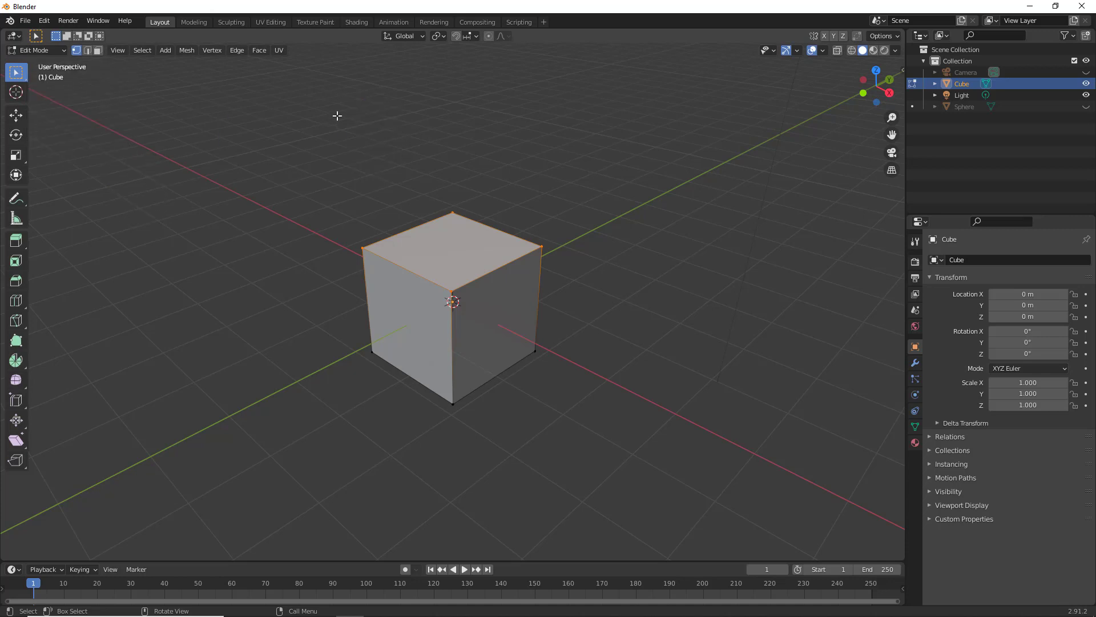
click(257, 204)
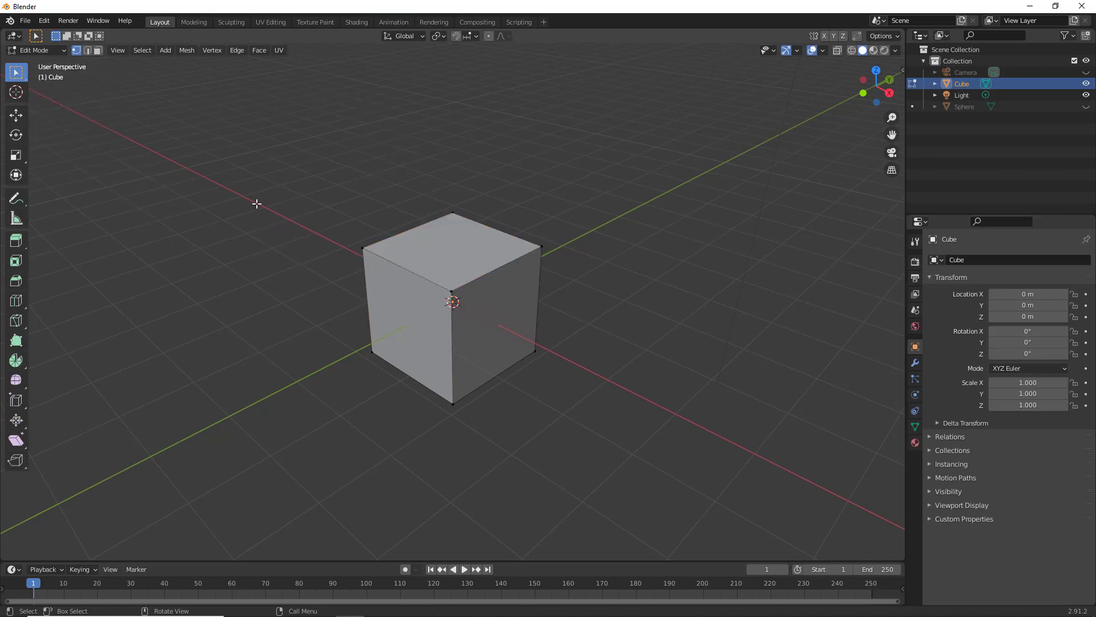
- Switch to the circle select tool, sweep it over the cube's corner vertices and clear the selection
key(w)
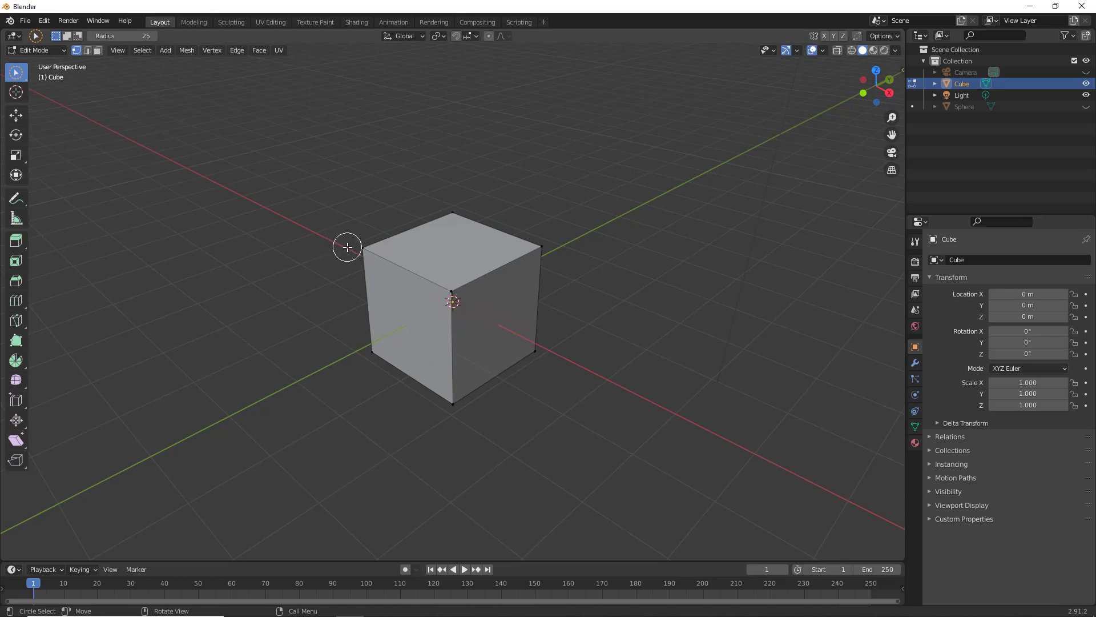
mouse_move(350, 248)
mouse_down()
mouse_move(441, 214)
mouse_move(510, 235)
mouse_move(519, 258)
mouse_move(448, 292)
mouse_move(538, 351)
mouse_up()
click(600, 262)
- Switch to face select mode, circle-select the cube's visible faces, inspect them and clear the selection
key(2)
key(3)
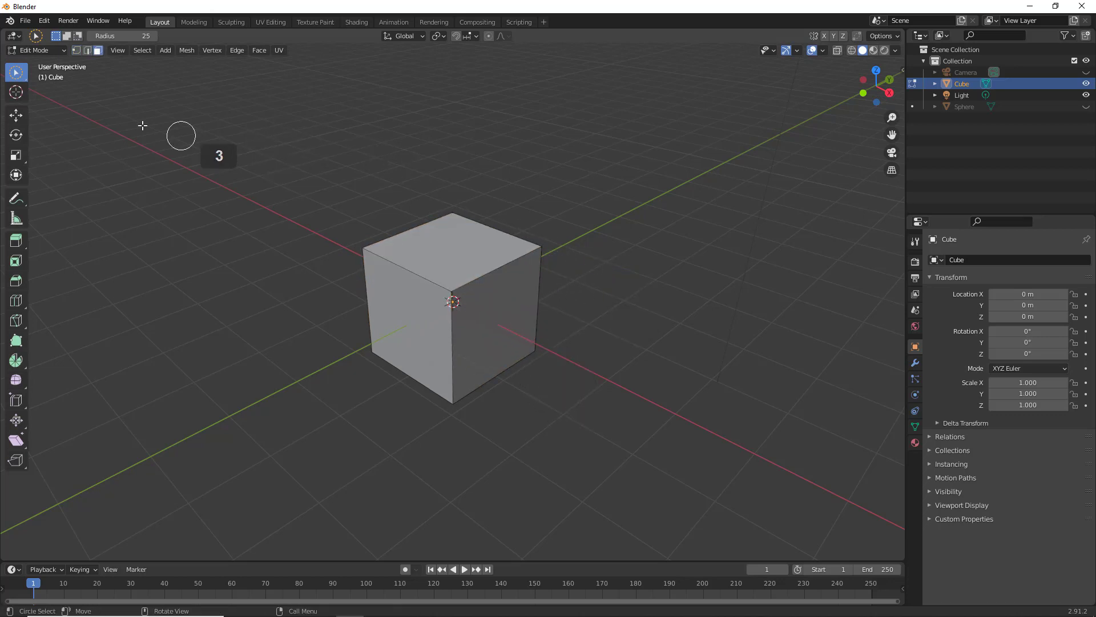
mouse_move(360, 264)
mouse_down()
mouse_move(443, 251)
mouse_move(434, 335)
mouse_move(482, 313)
mouse_up()
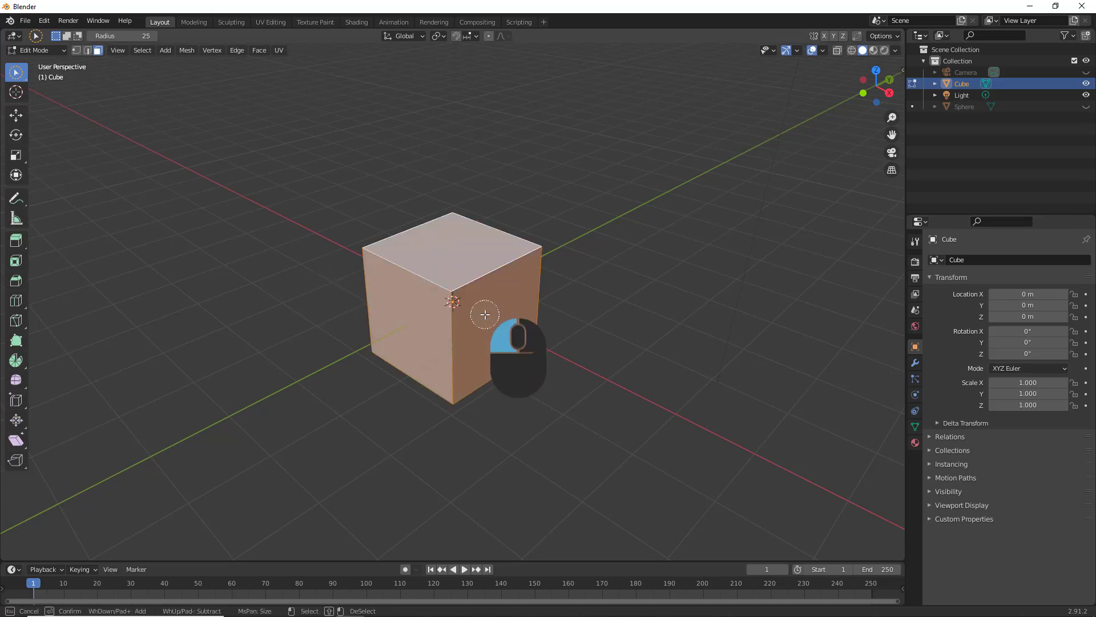
mouse_move(482, 313)
middle_down()
mouse_move(668, 344)
mouse_move(785, 311)
mouse_move(755, 336)
mouse_move(623, 335)
mouse_move(635, 339)
middle_up()
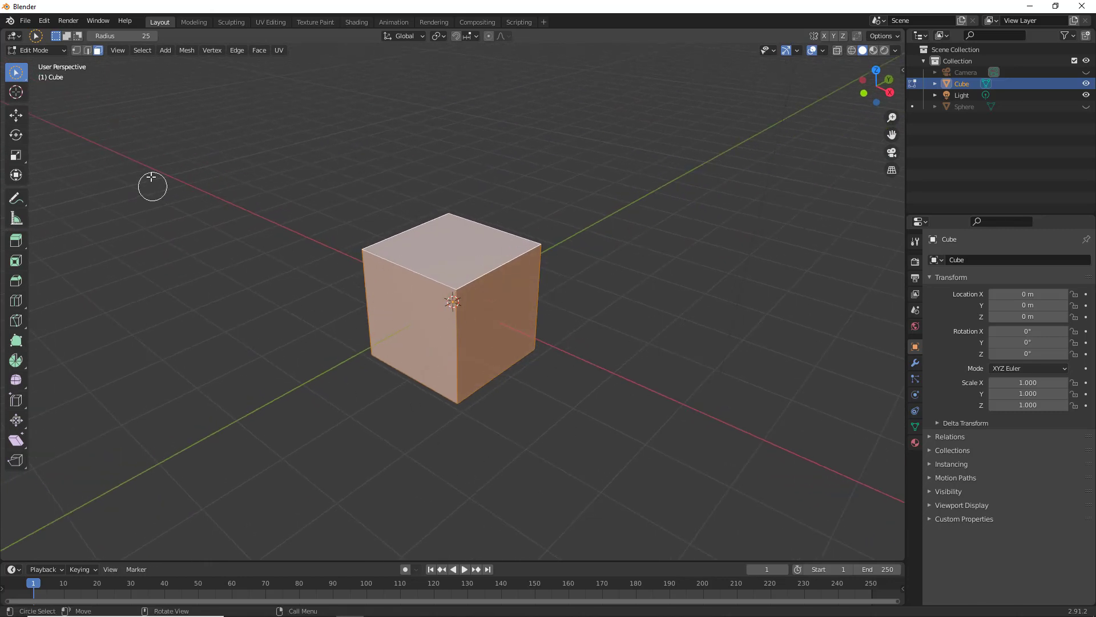
click(194, 199)
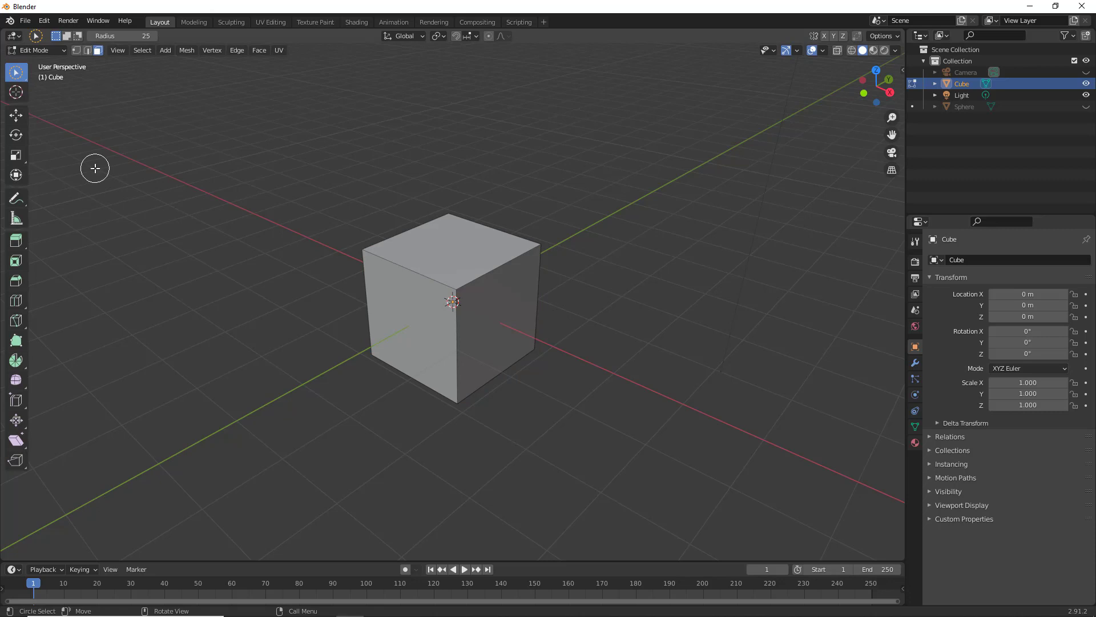
- Lasso-select the cube's faces, check from several angles which ones were caught, and clear the selection
key(w)
mouse_move(416, 174)
mouse_down()
mouse_move(401, 283)
mouse_move(606, 192)
mouse_move(482, 68)
mouse_up()
middle_drag(475, 220, 604, 179)
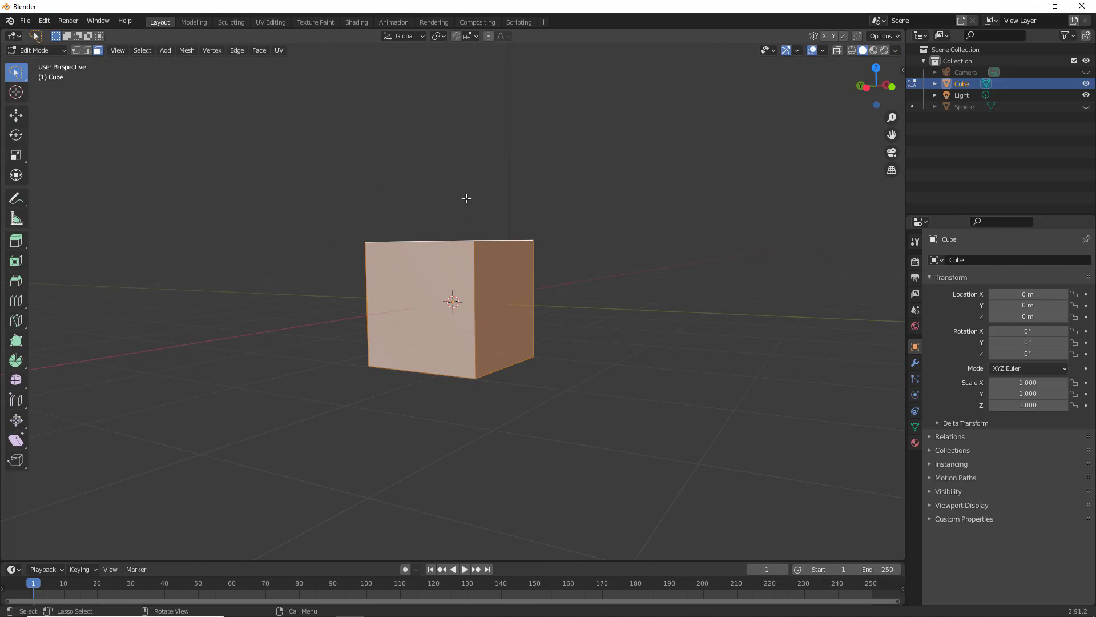
middle_drag(464, 196, 210, 326)
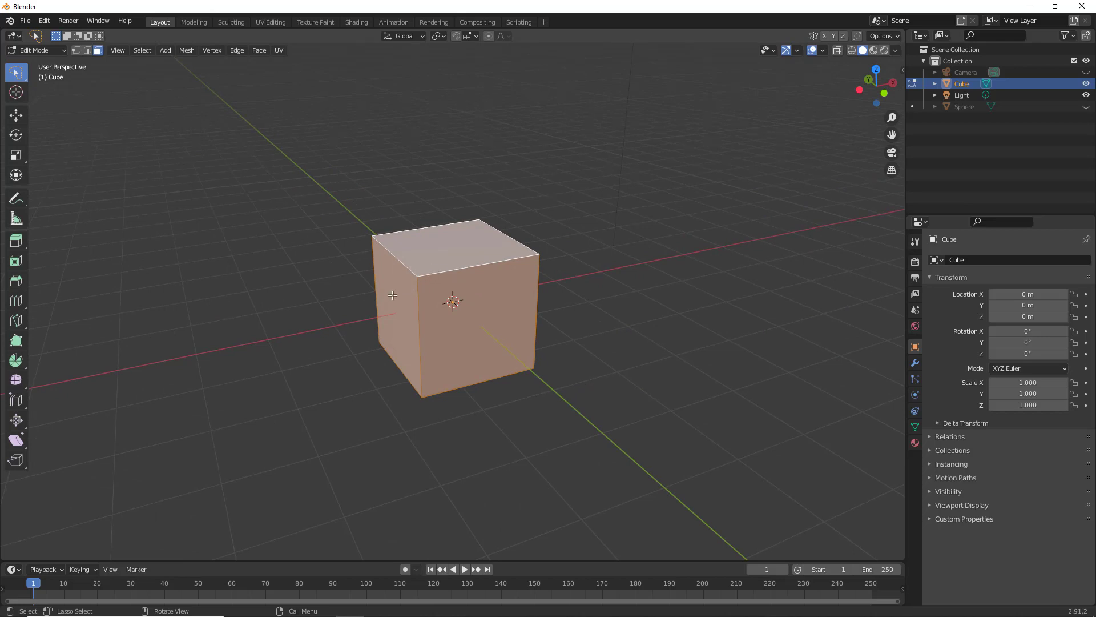
middle_drag(350, 286, 405, 305)
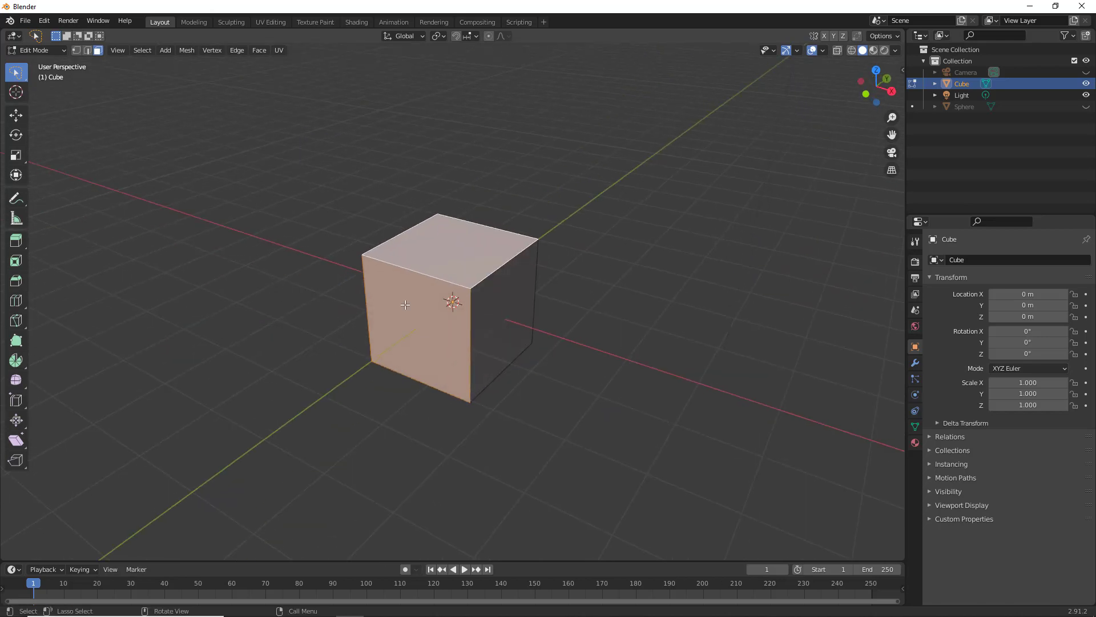
click(489, 185)
- Try shifting the cube's top face with the Tweak select tool, undo the move and clear the selection
key(w)
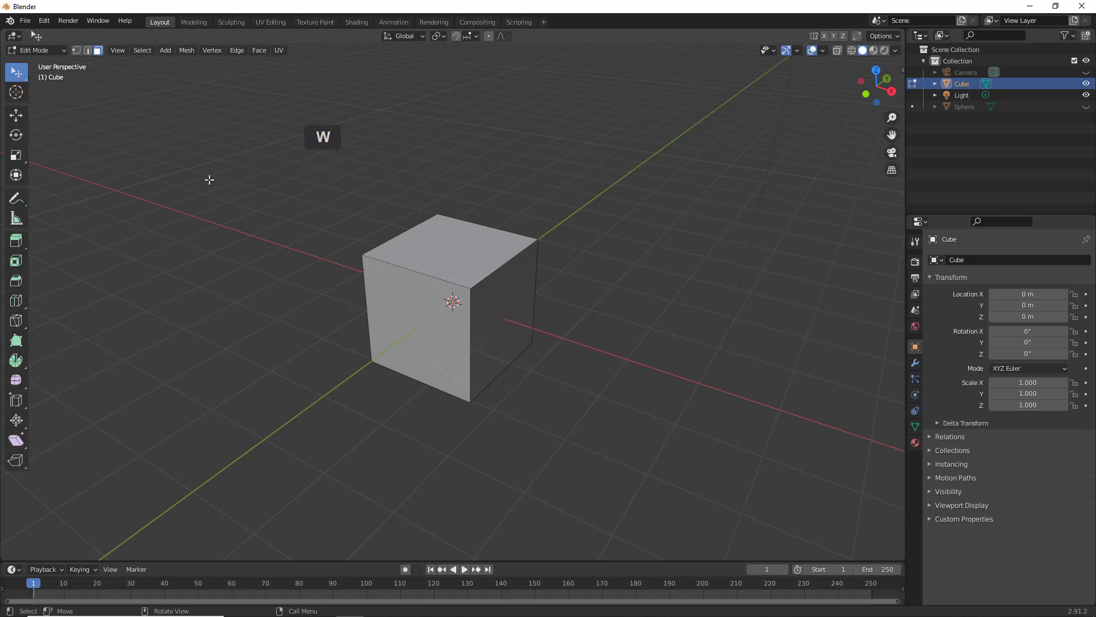
click(443, 252)
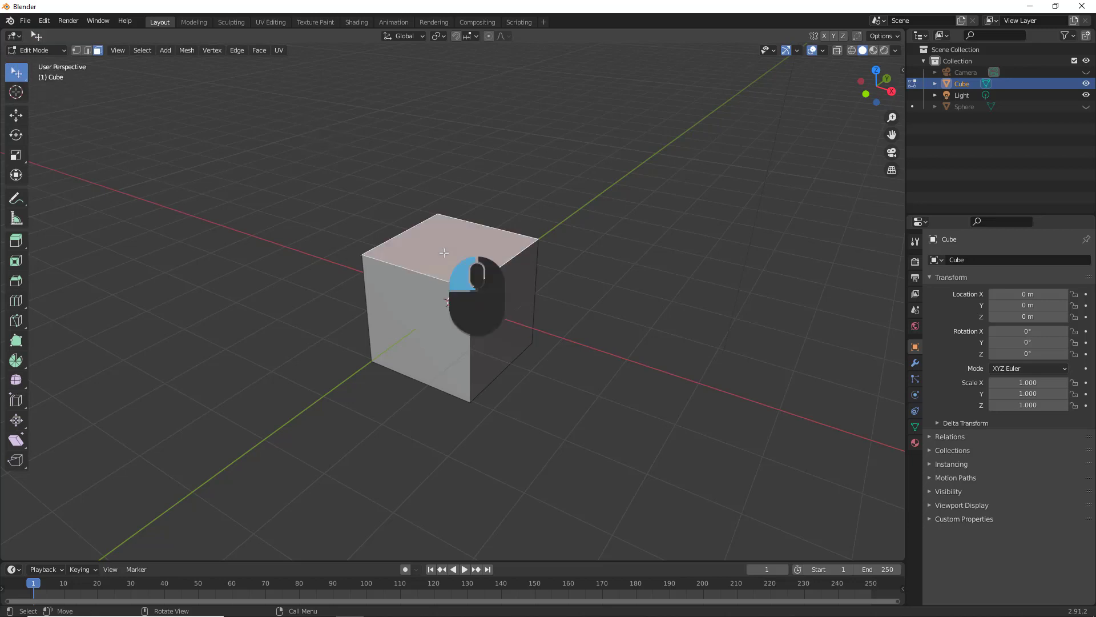
drag(443, 253, 394, 254)
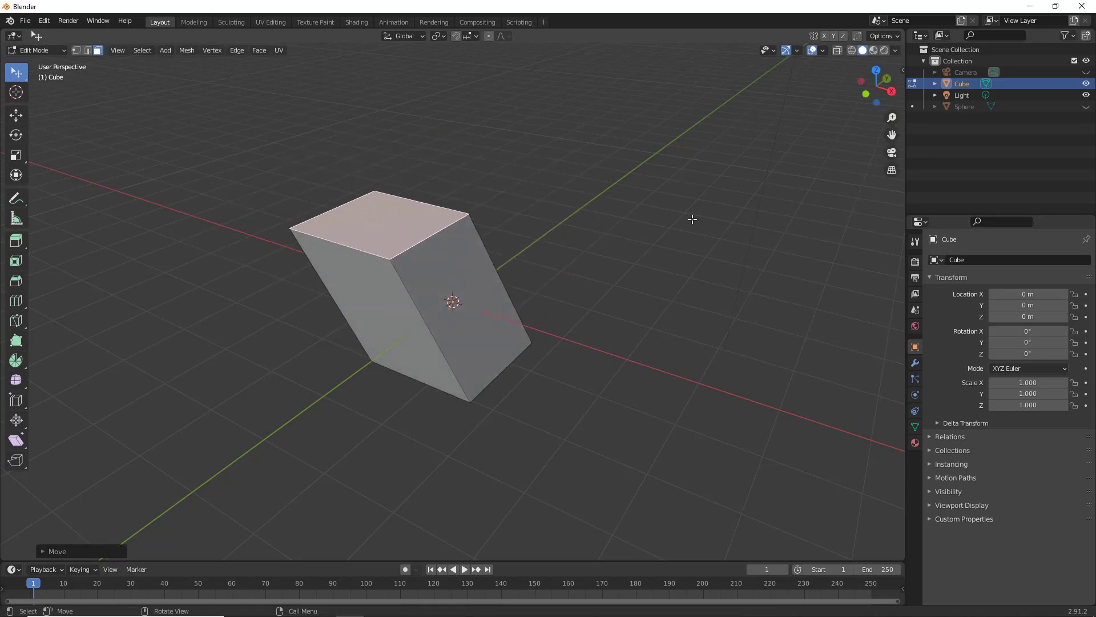
key(ctrl+z)
click(371, 213)
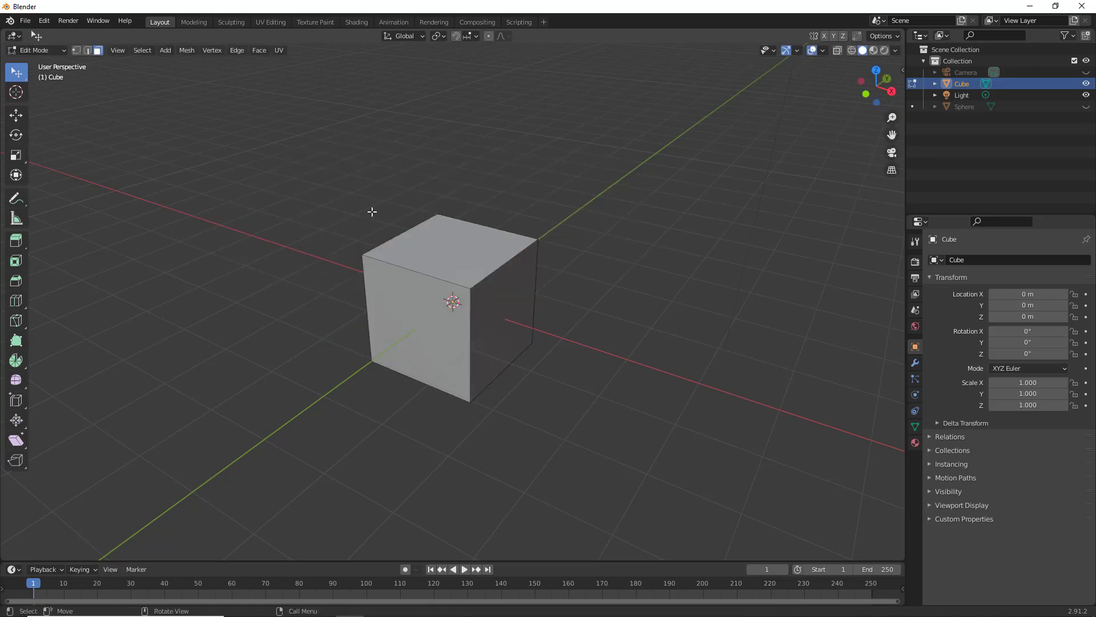
- Switch back to the box select tool and view the cube from a slightly different angle
key(w)
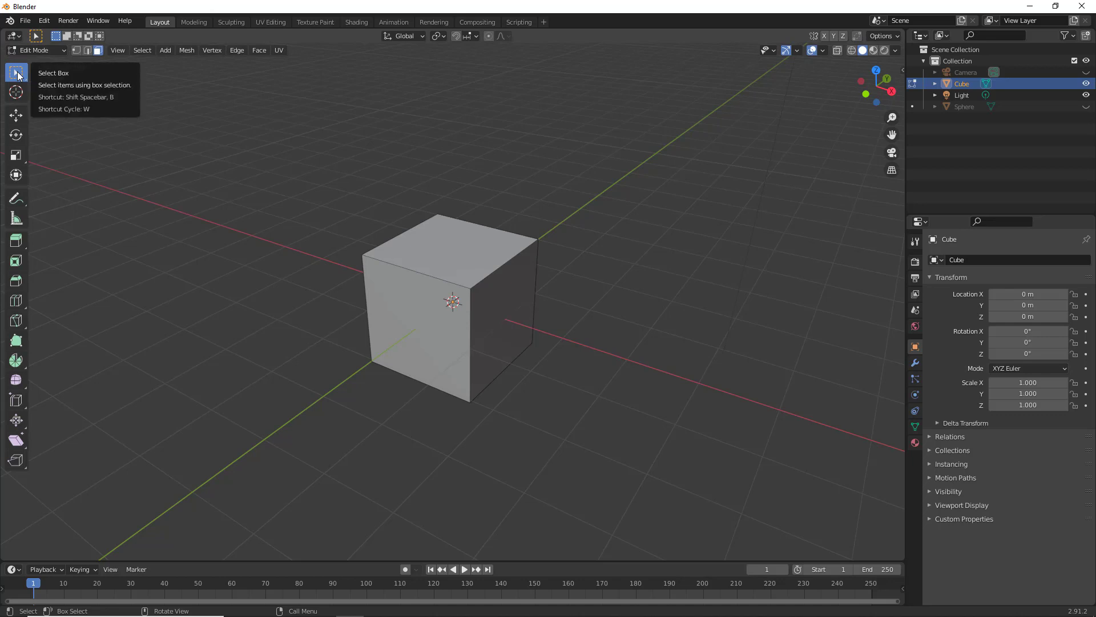
mouse_move(18, 76)
mouse_down()
mouse_move(74, 76)
mouse_move(83, 106)
mouse_move(90, 101)
mouse_up()
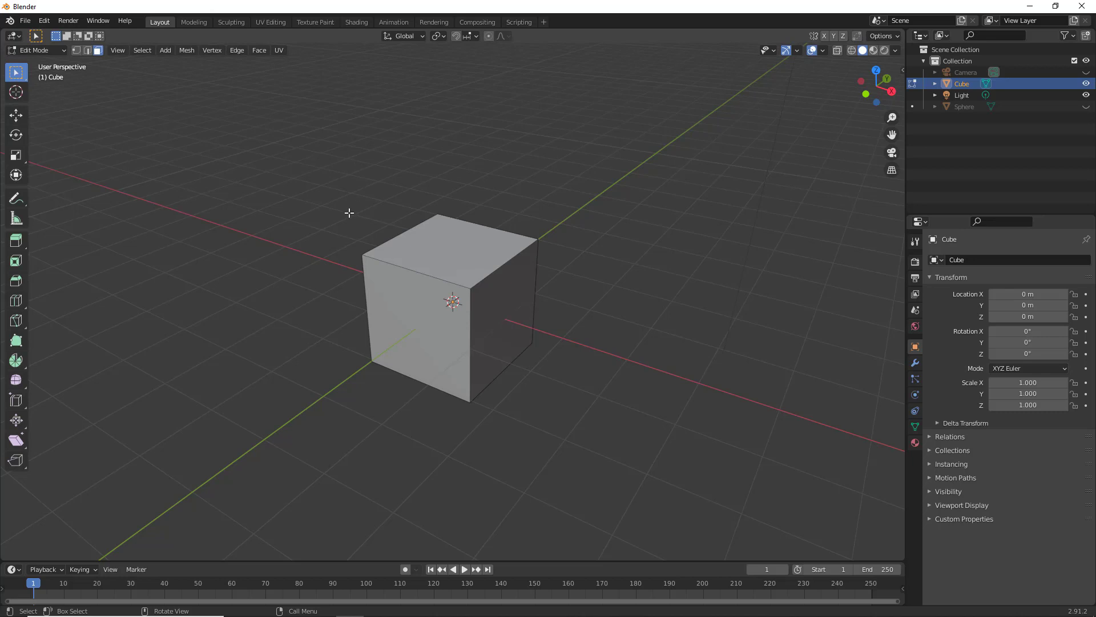
middle_drag(325, 201, 408, 242)
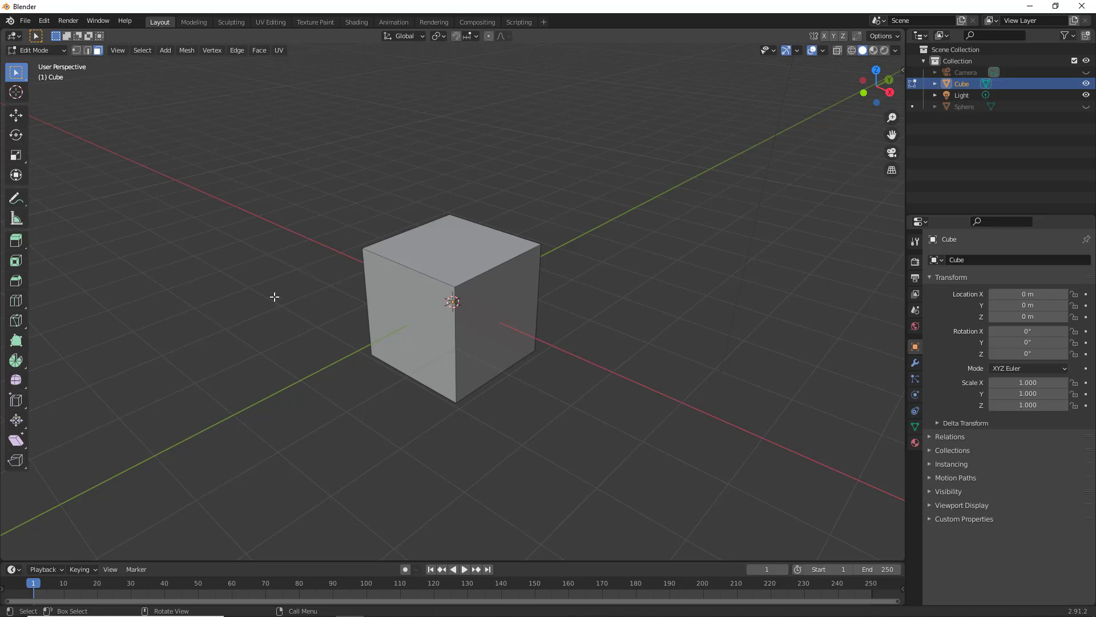
- Switch to vertex select mode, box-select two top vertices, review the available vertex operations and clear the selection
key(1)
drag(340, 141, 492, 250)
key(ctrl)
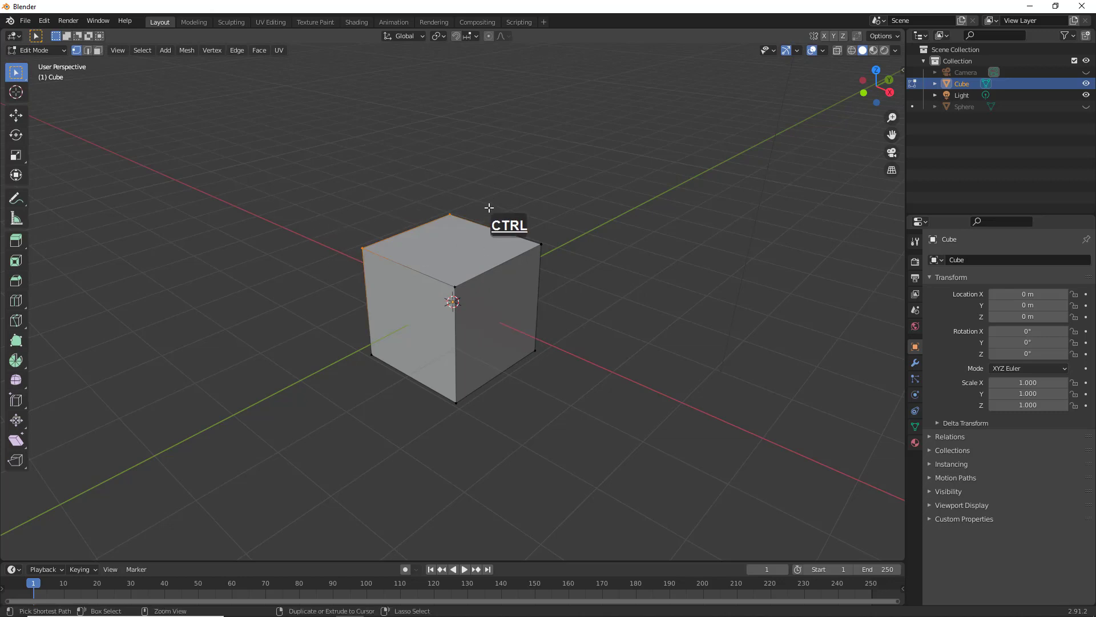
key(ctrl+v)
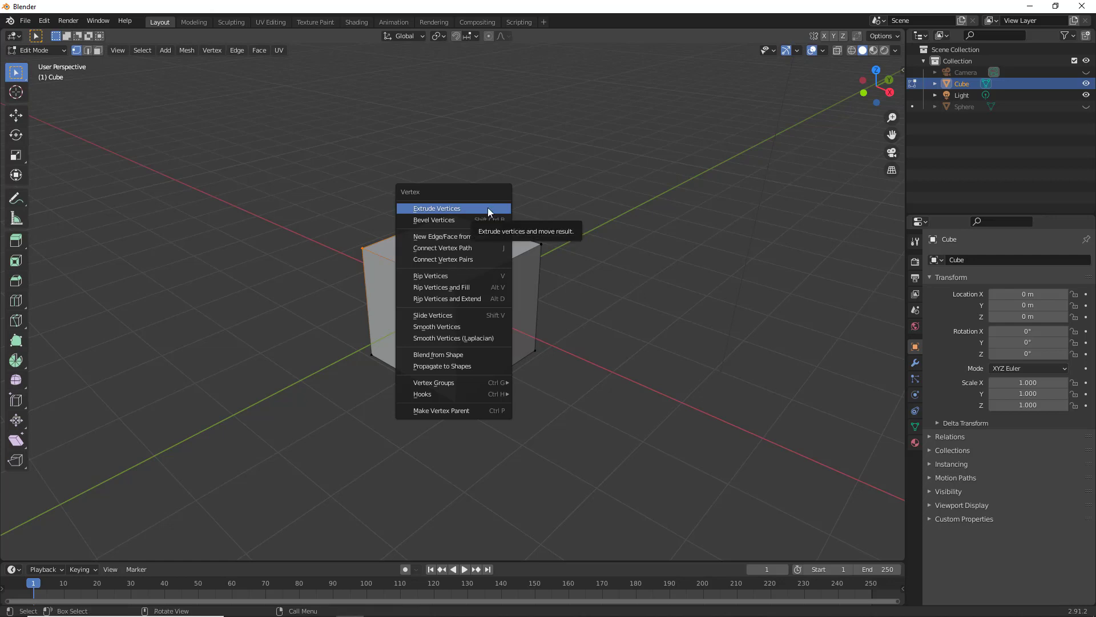
click(197, 227)
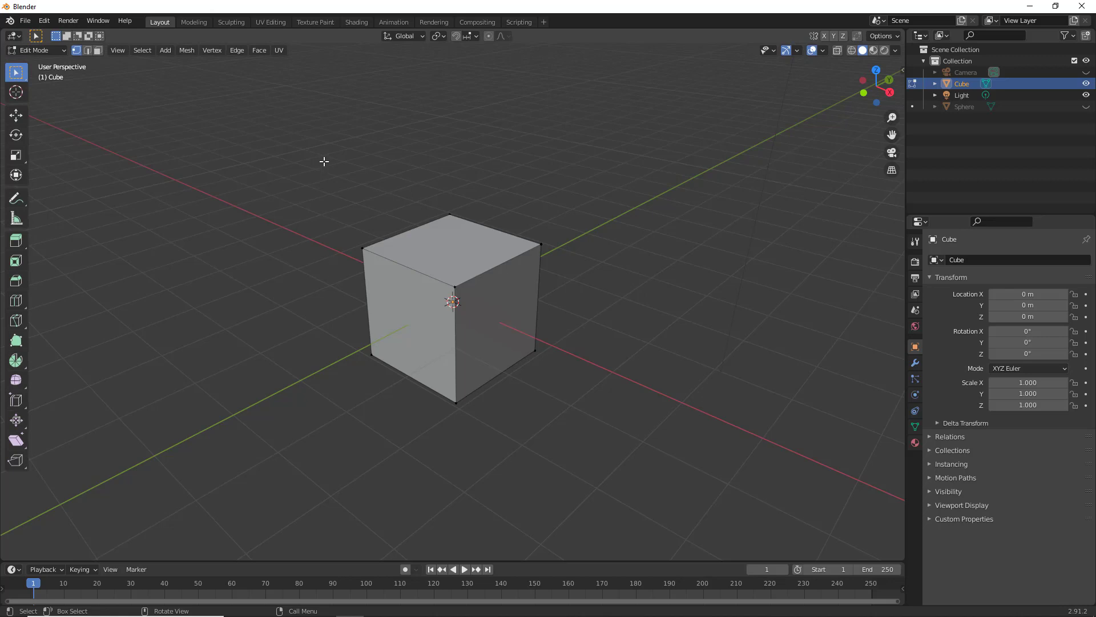
- Box-select two adjacent top vertices of the cube and try Slide Vertices to lower them along their edges
drag(323, 162, 434, 248)
drag(489, 260, 490, 261)
key(ctrl+v)
key(ctrl+v)
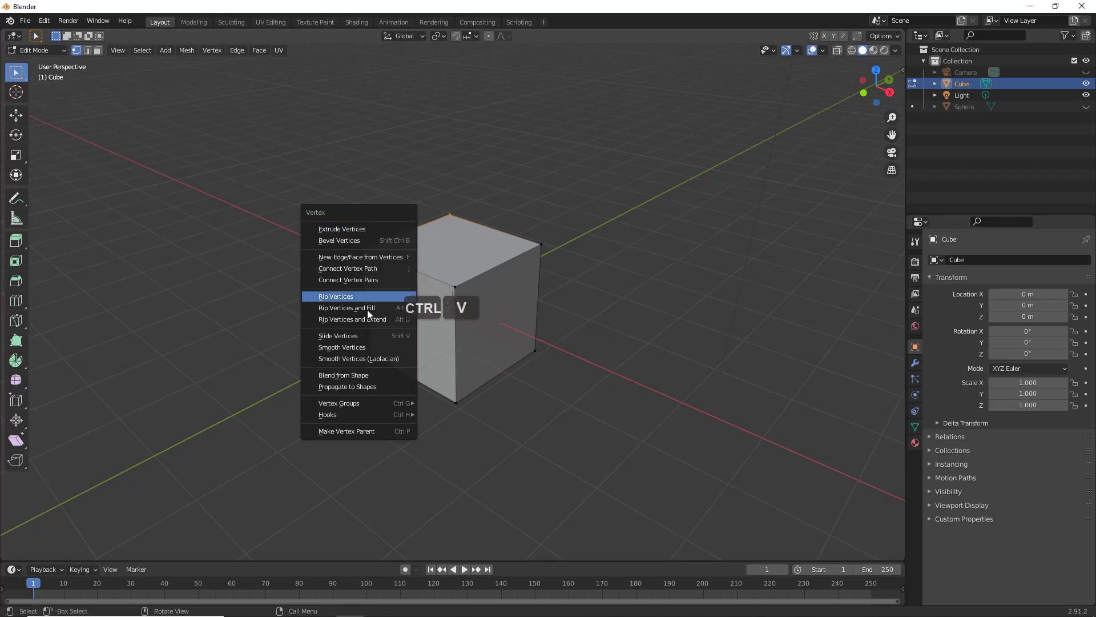
click(338, 335)
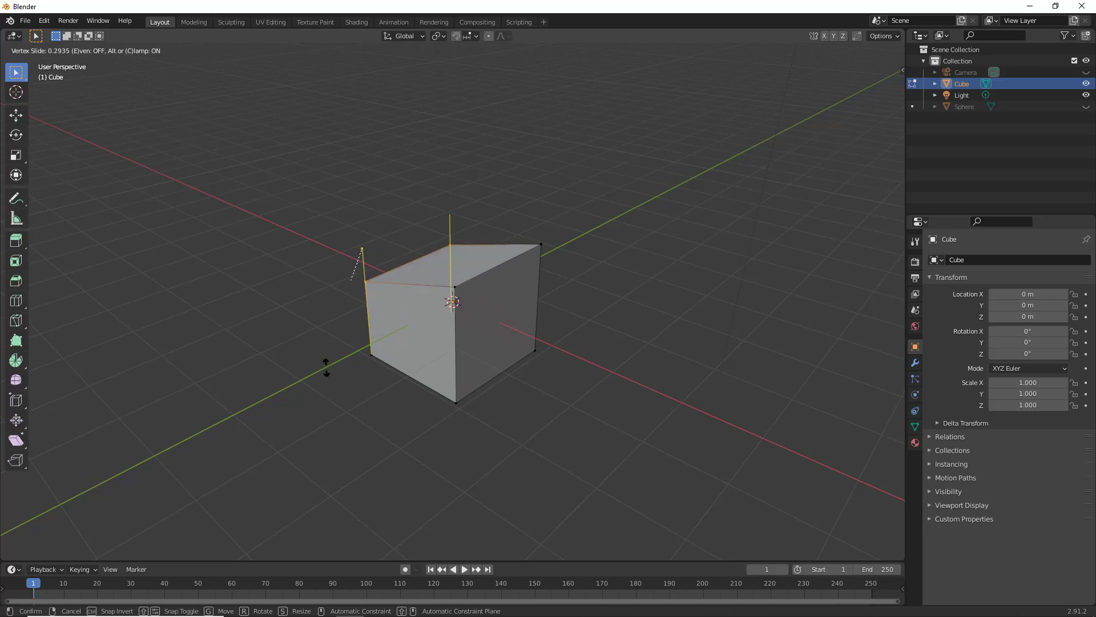
key(Escape)
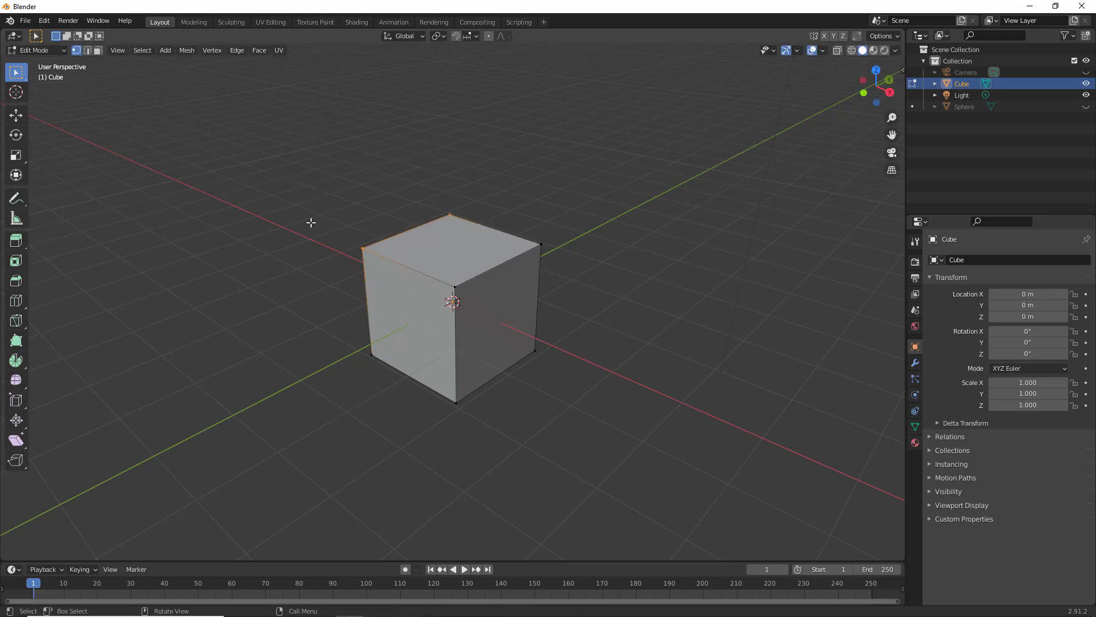
- Switch to edge select mode and add a horizontal loop cut around the cube, about a third of the way down
key(2)
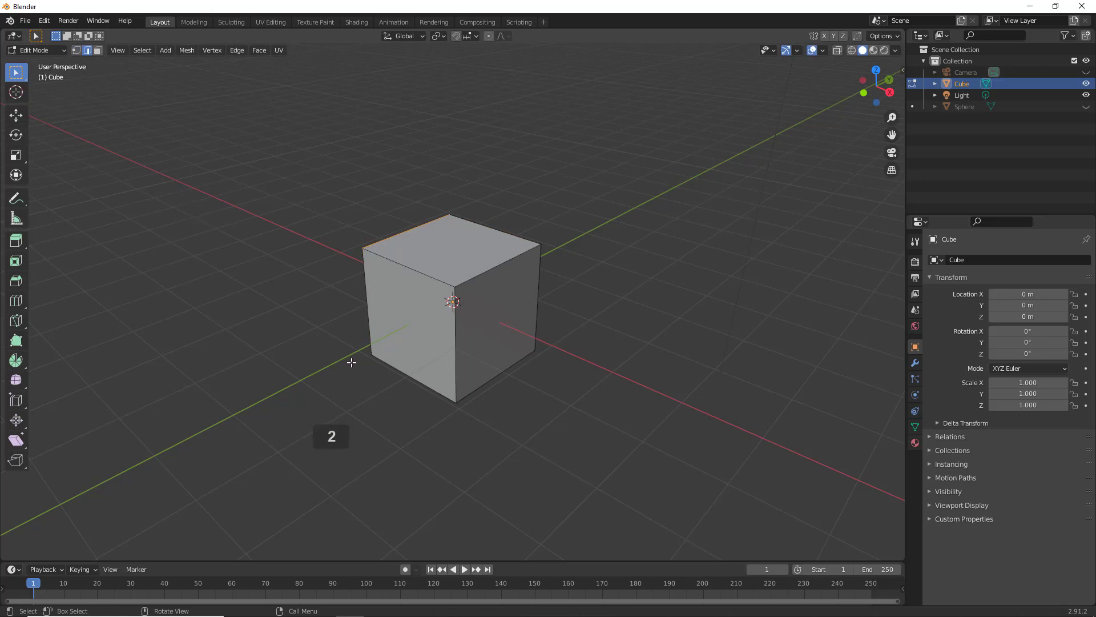
click(425, 272)
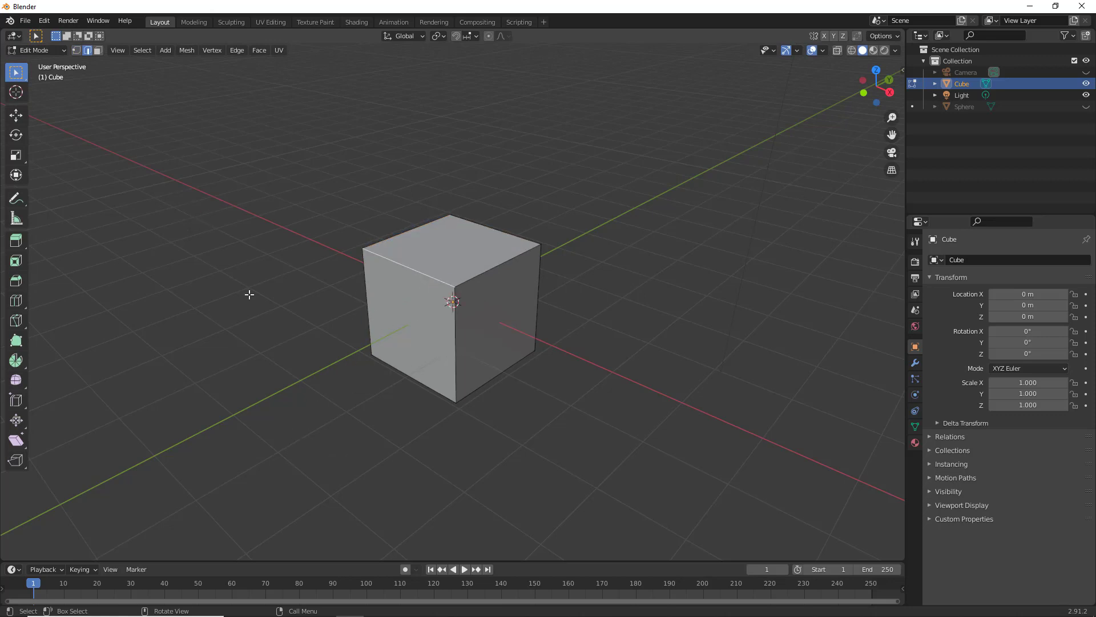
key(ctrl)
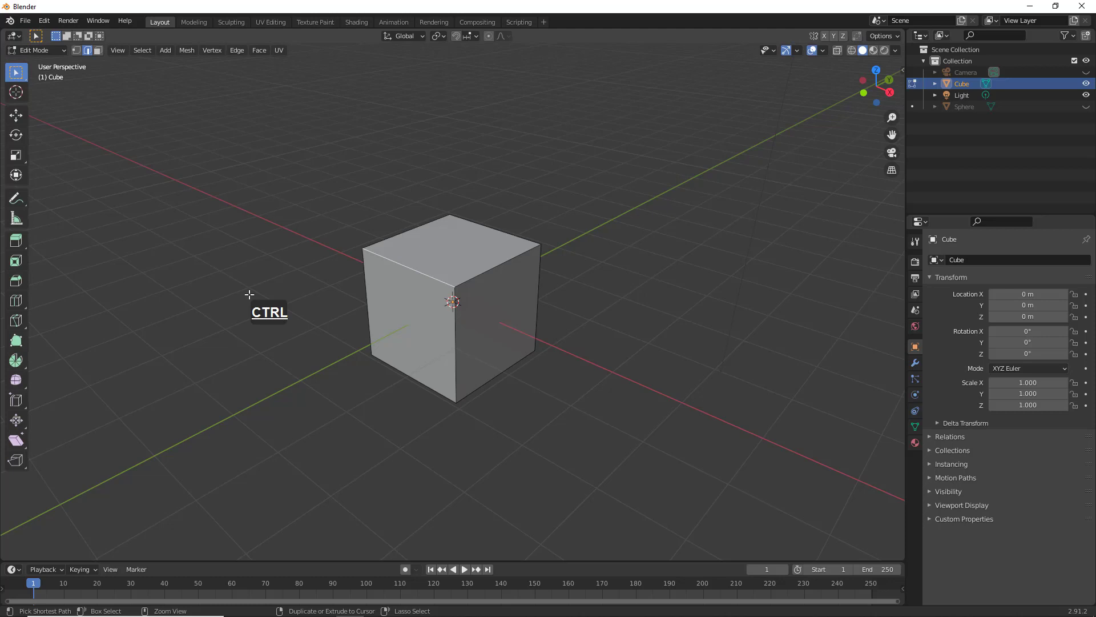
key(ctrl+e)
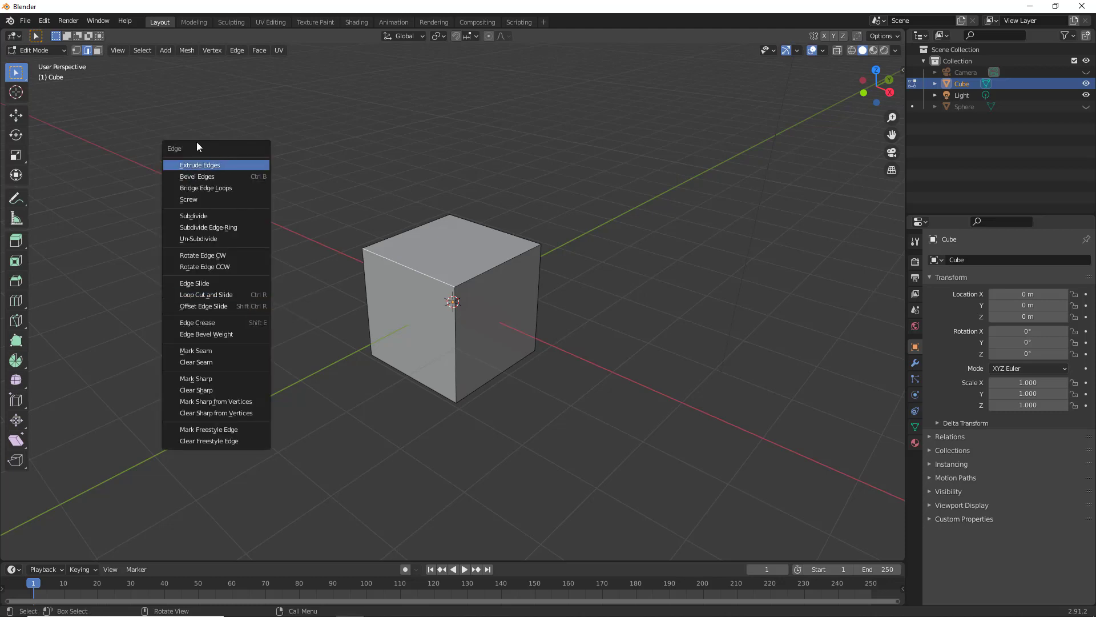
click(210, 295)
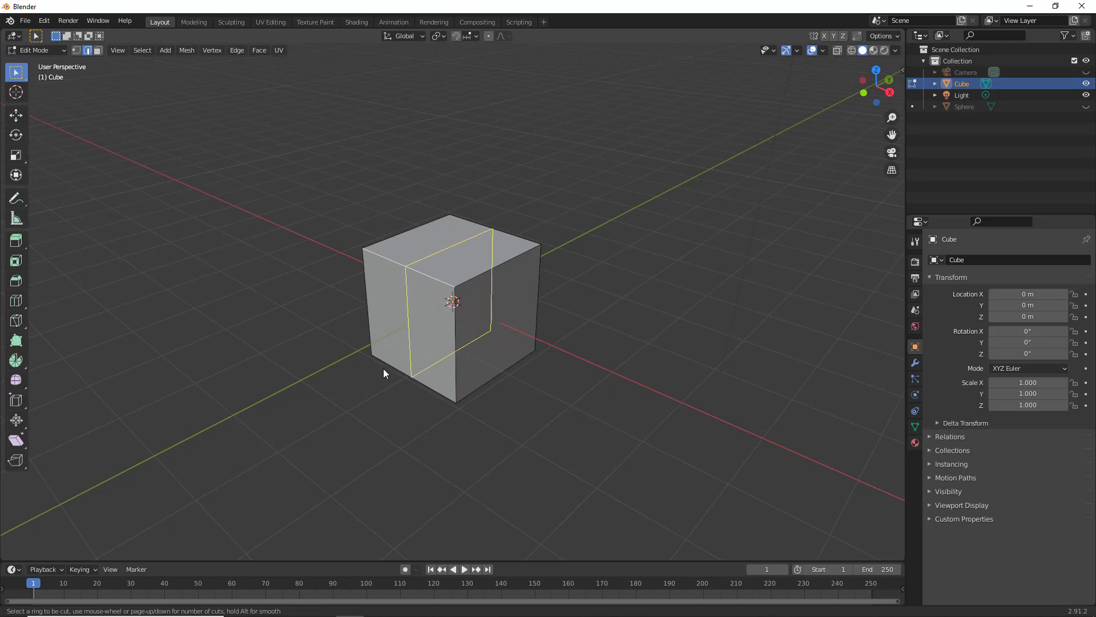
click(460, 338)
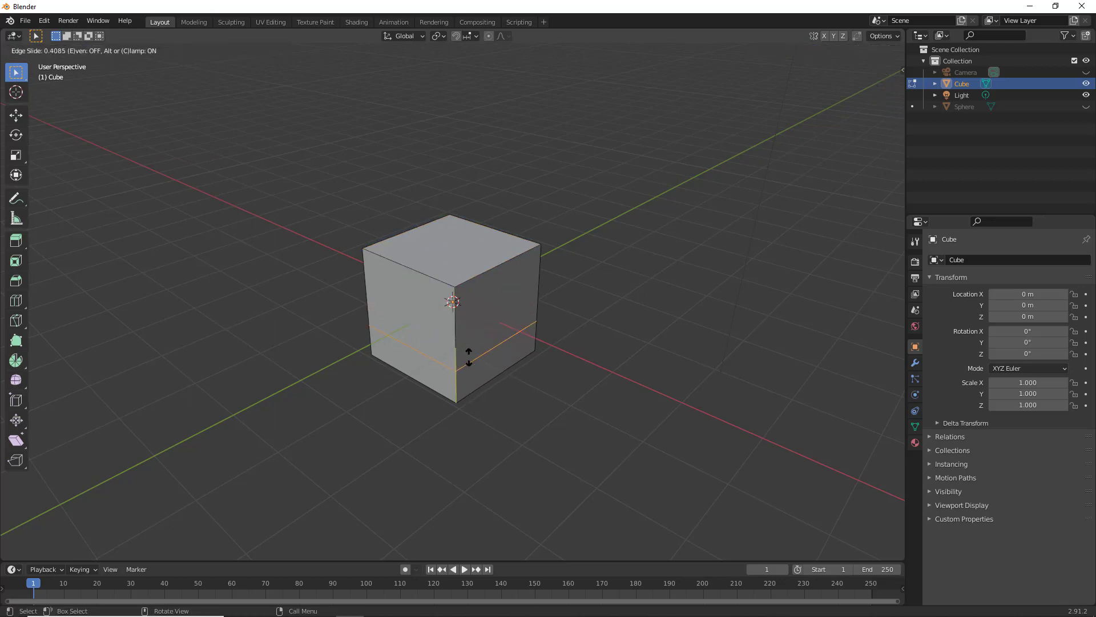
click(486, 376)
mouse_move(370, 329)
middle_down()
mouse_move(381, 323)
mouse_move(373, 331)
middle_up()
click(262, 264)
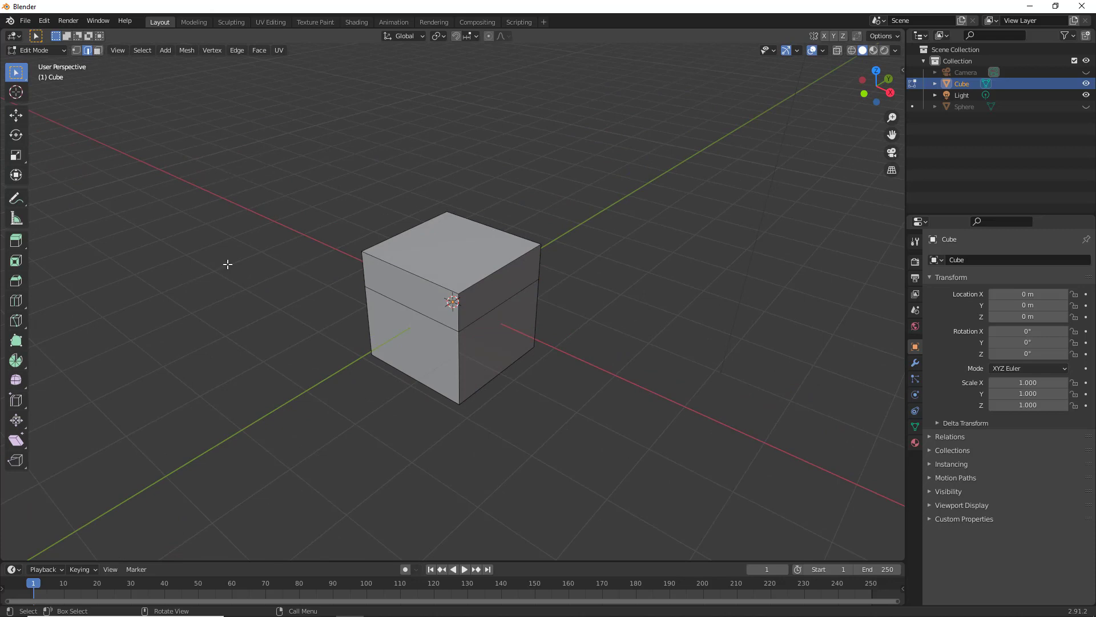
- Switch to face select mode, select the cube's top face and try Extrude Faces on it, cancelling the movement
key(3)
click(450, 253)
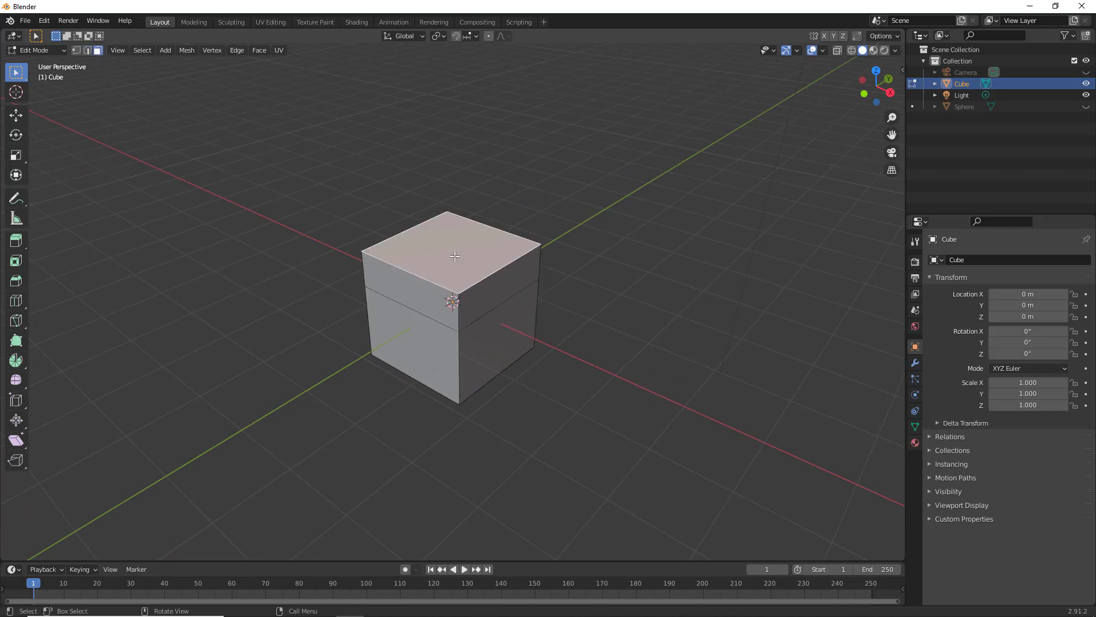
key(ctrl)
key(ctrl+f)
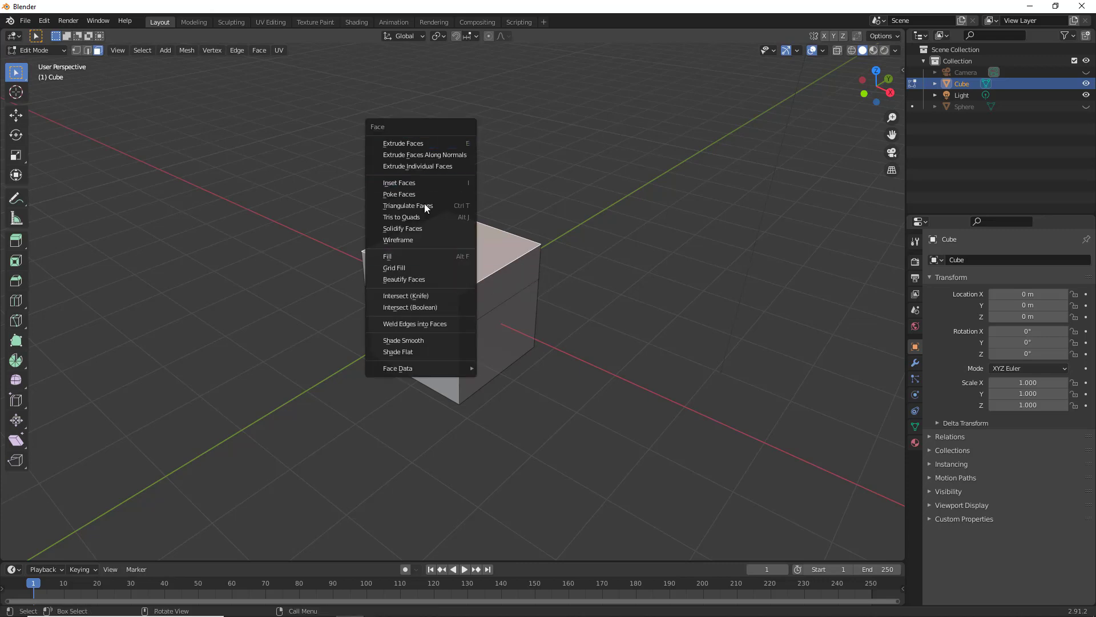
click(424, 144)
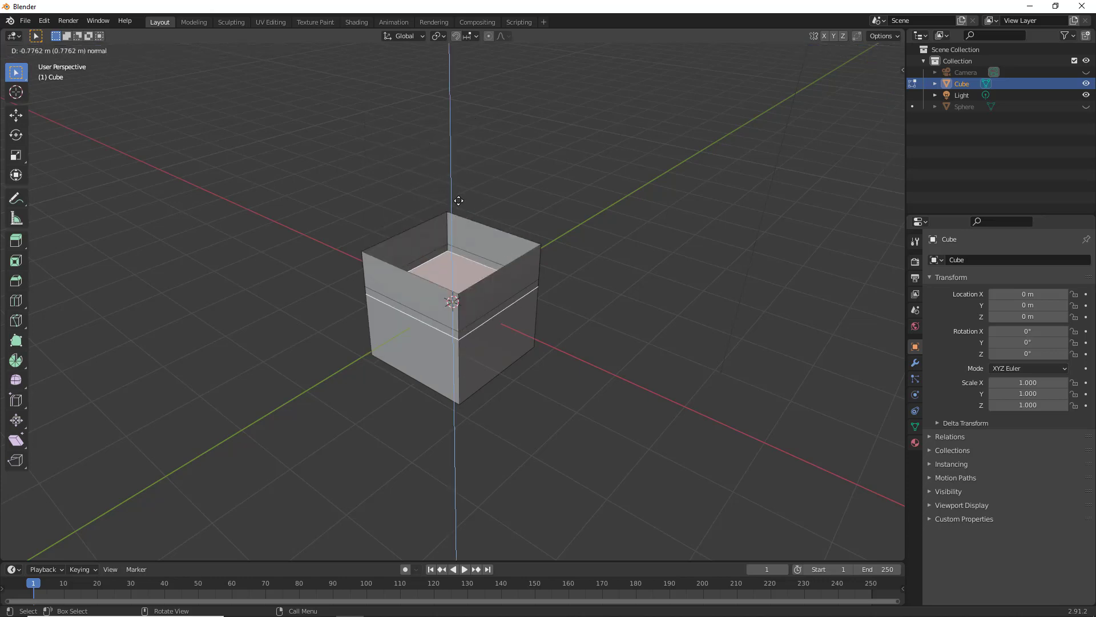
right_click(442, 130)
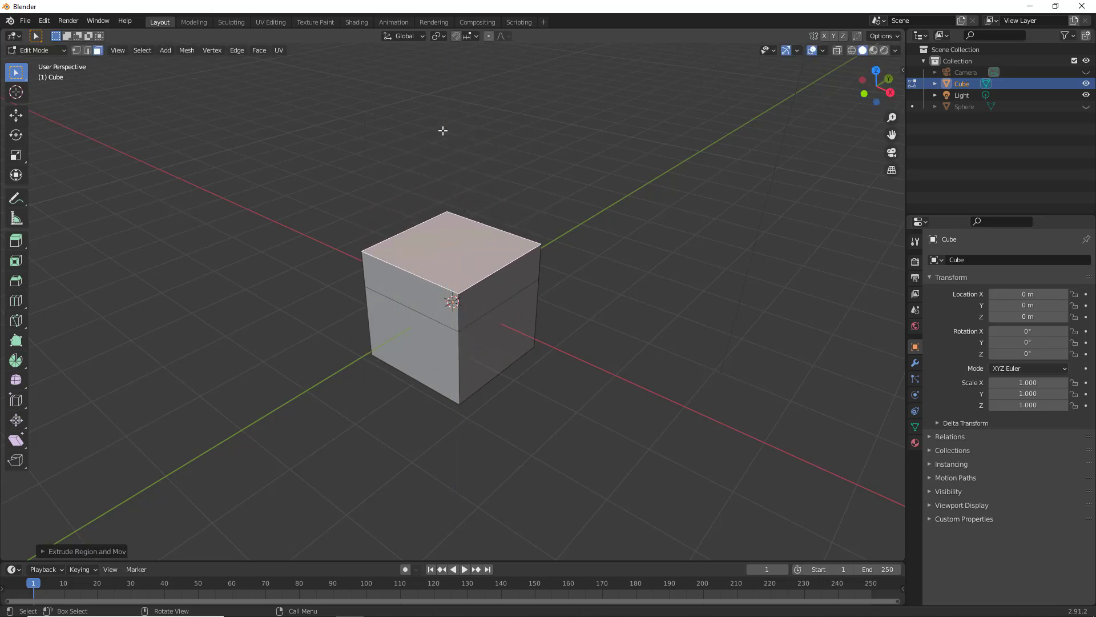
- Inset the cube's top face to form a smaller centred square, and clear the selection
key(ctrl+f)
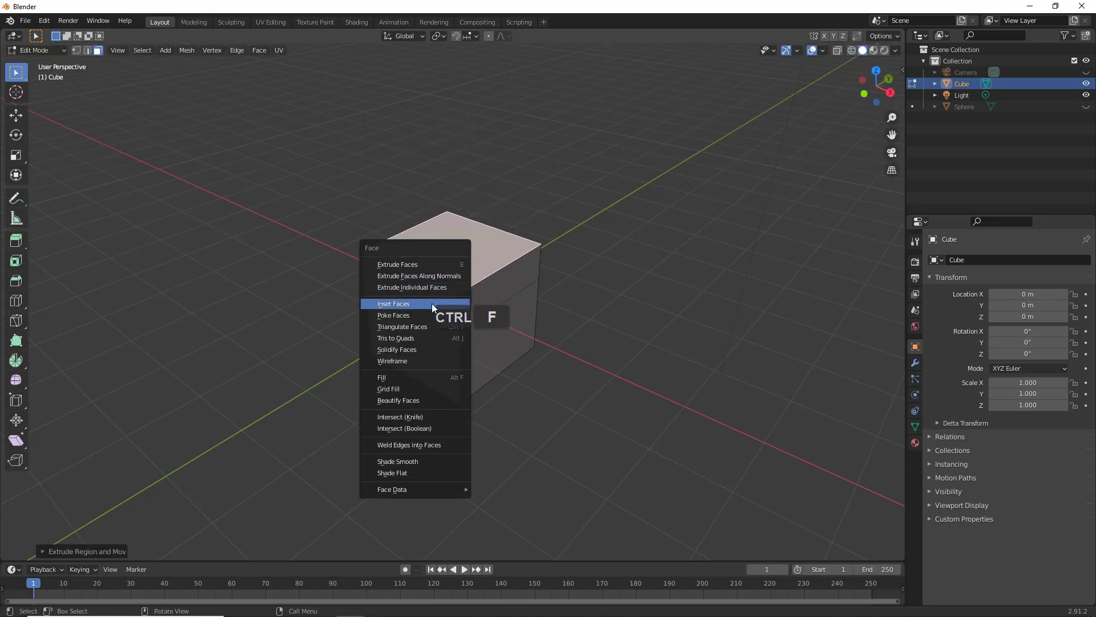
click(430, 302)
click(443, 269)
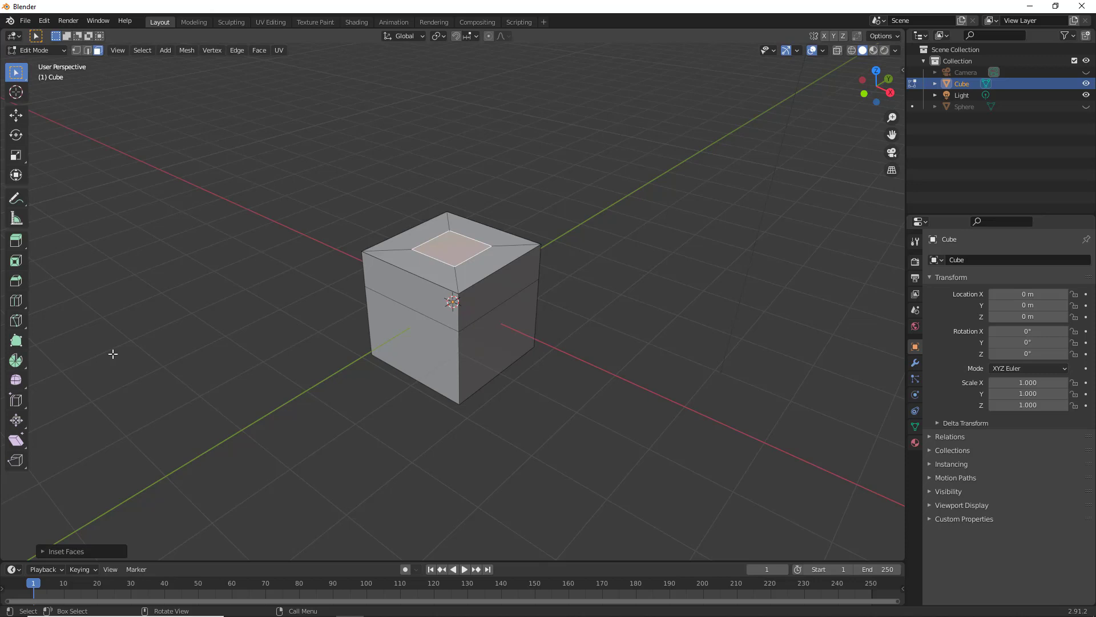
click(664, 361)
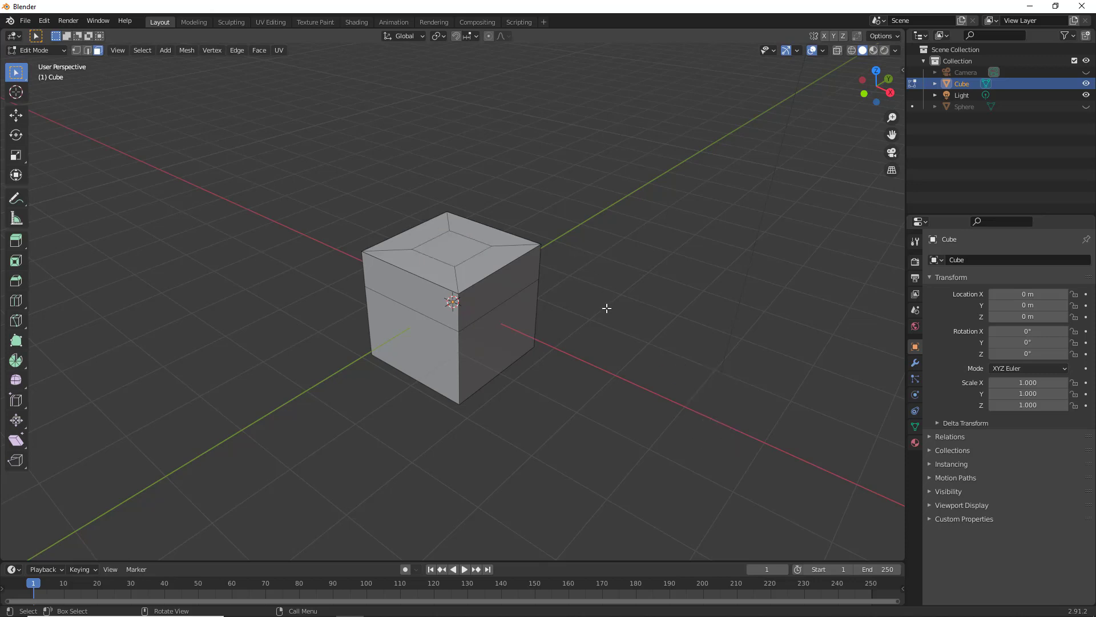
- Add a UV sphere inside the cube's mesh and move it straight up along the Z axis until it floats above the cube
key(shift)
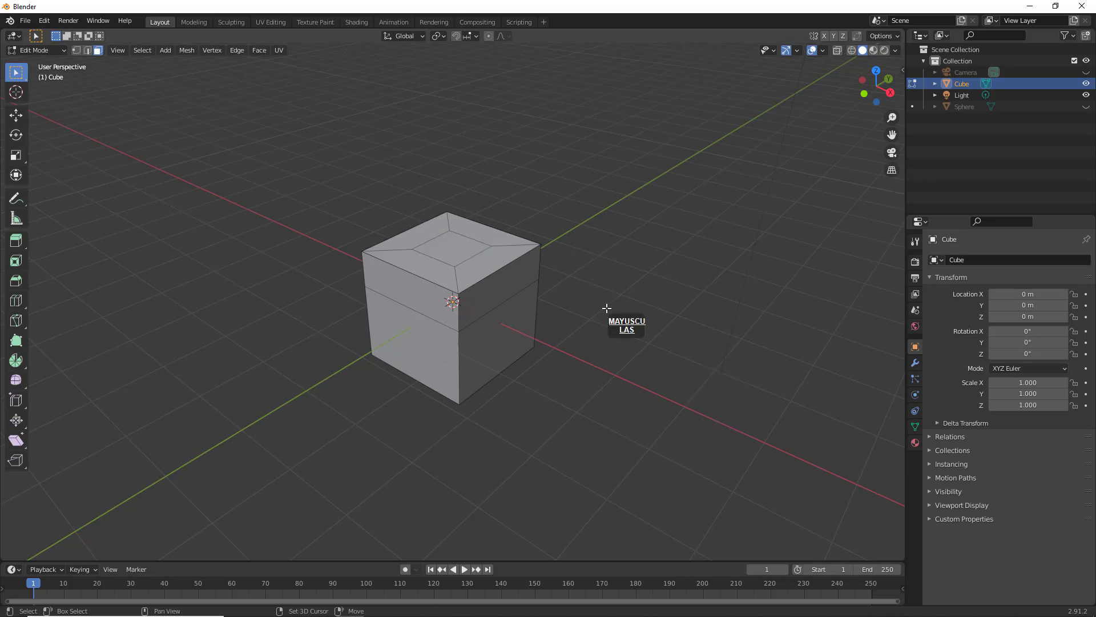
key(shift+a)
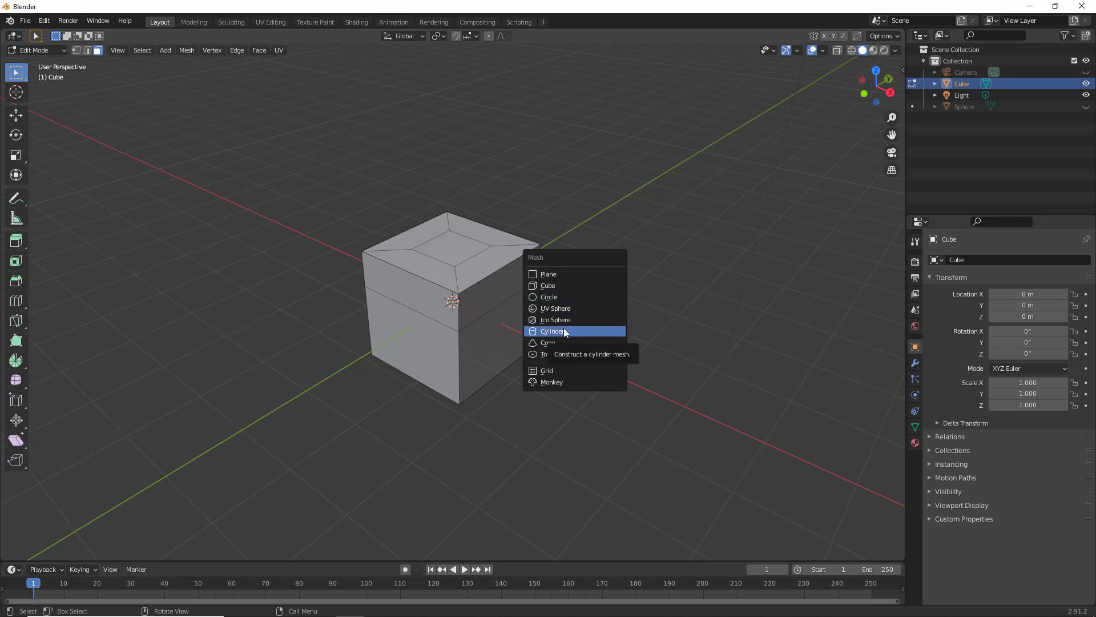
click(569, 308)
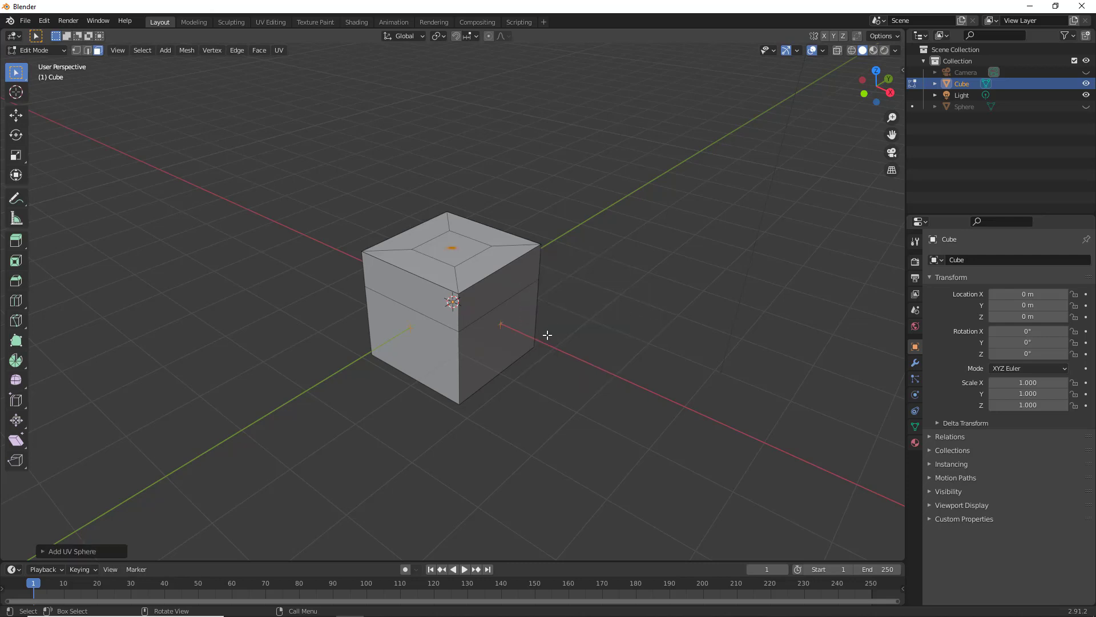
key(g)
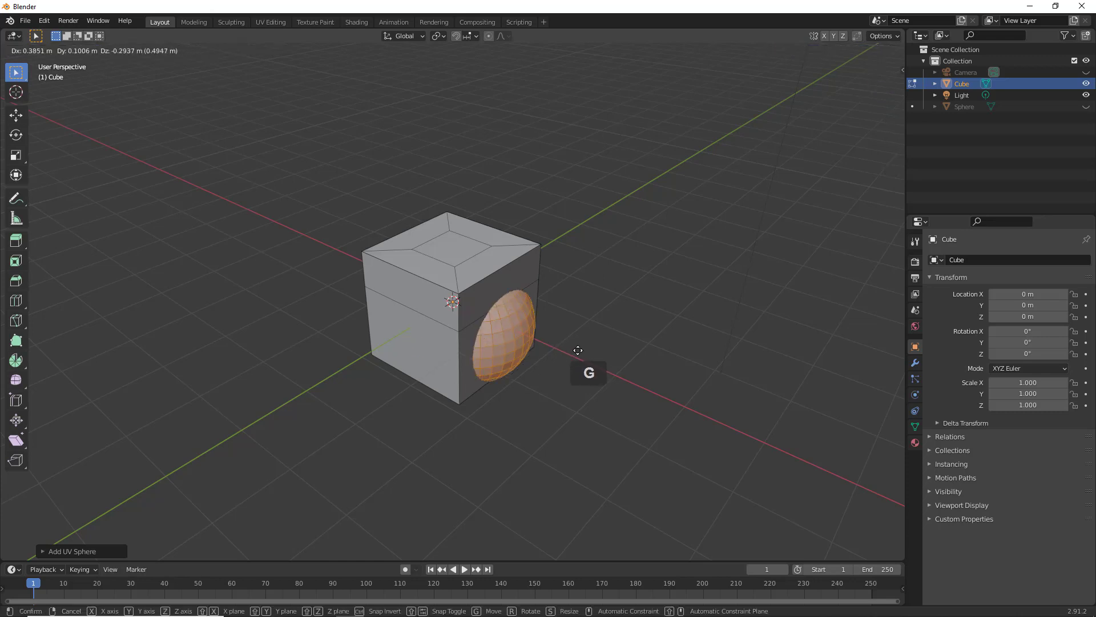
middle_drag(614, 375, 788, 122)
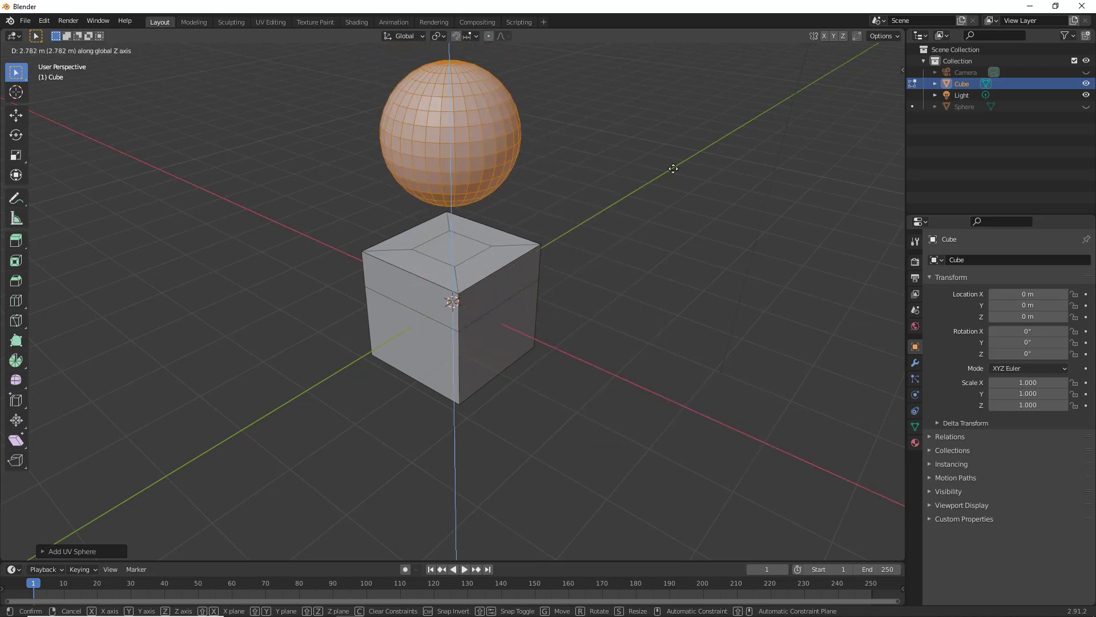
click(641, 139)
- Unhide the separate Sphere object and clear the selection on the sphere inside the cube's mesh
scroll(587, 196, down, 2)
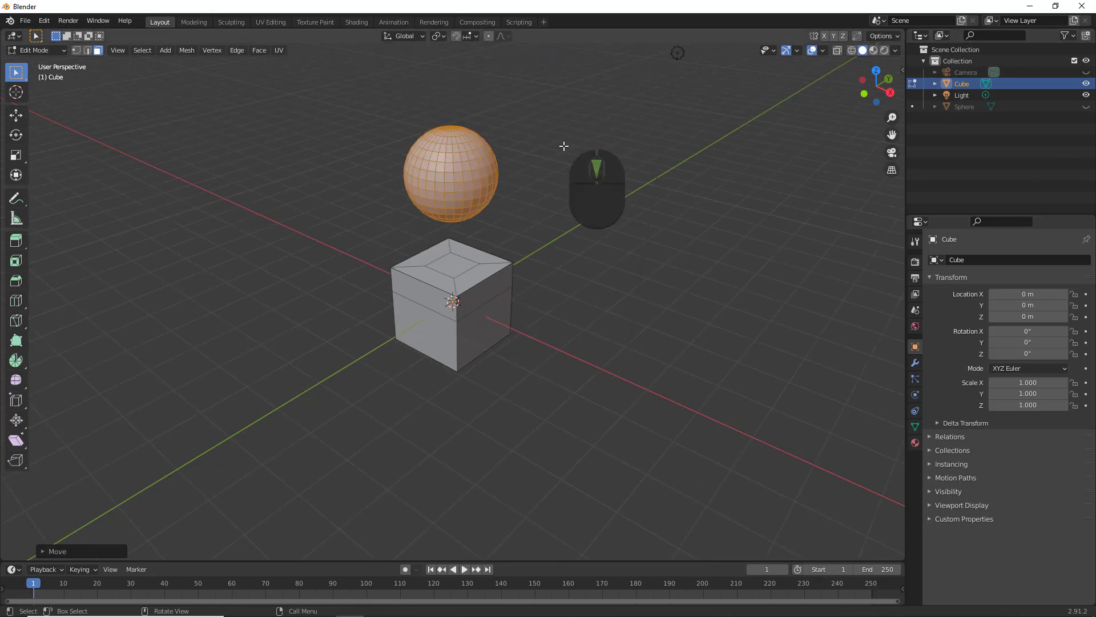
click(1086, 107)
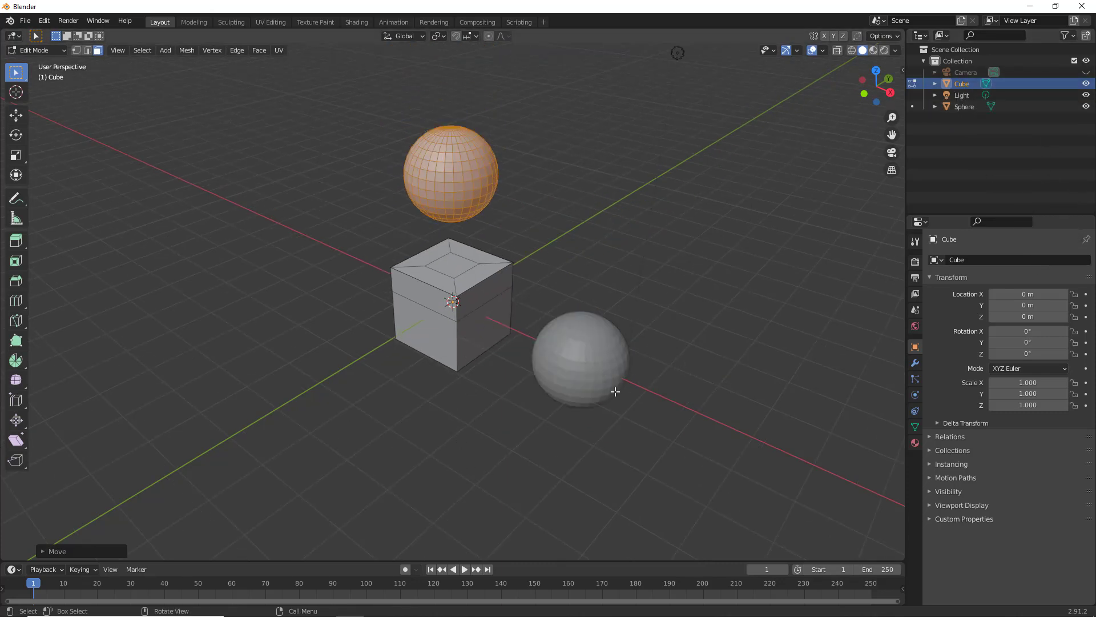
click(503, 223)
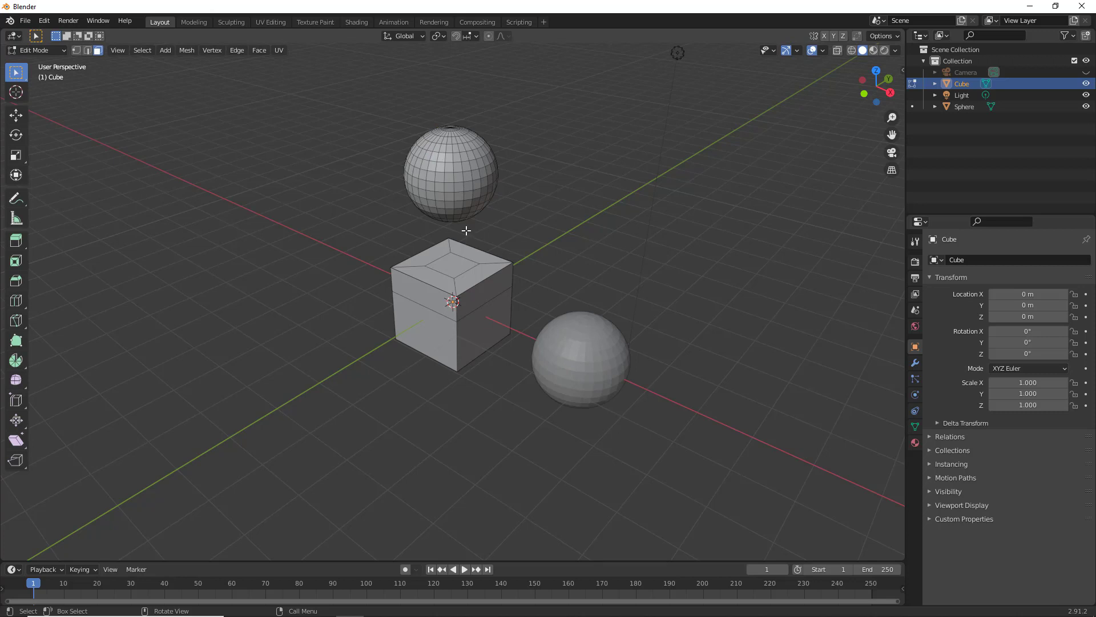
- Expand the Cube object in the outliner to examine the single mesh that holds both the cube and the floating sphere
scroll(466, 231, up, 3)
middle_drag(507, 216, 426, 276)
ctrl+middle_drag(612, 225, 590, 273)
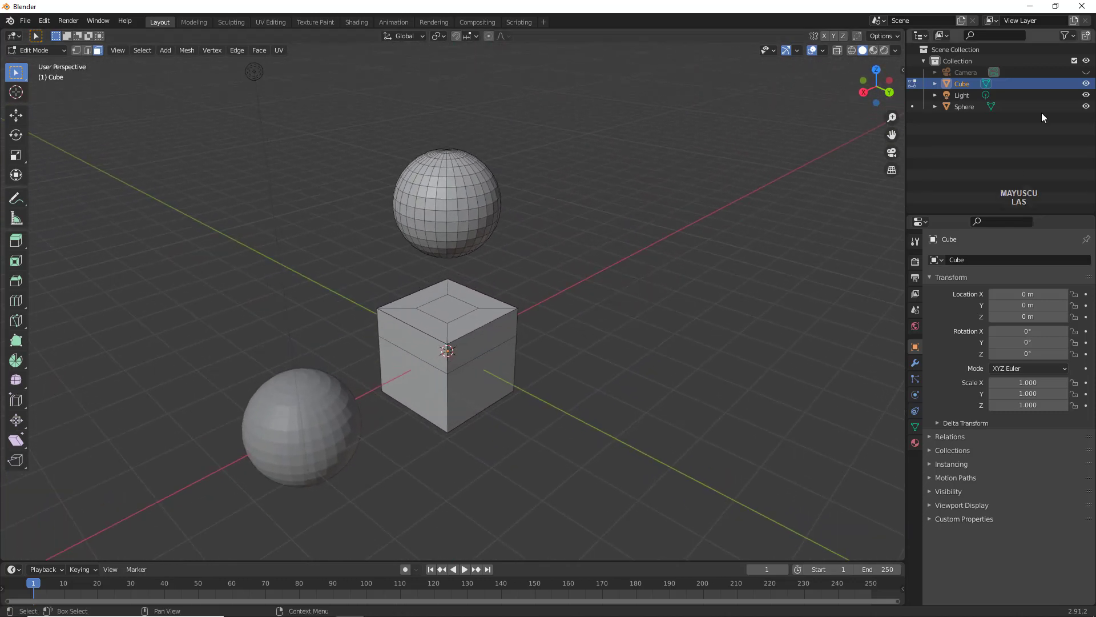
click(936, 83)
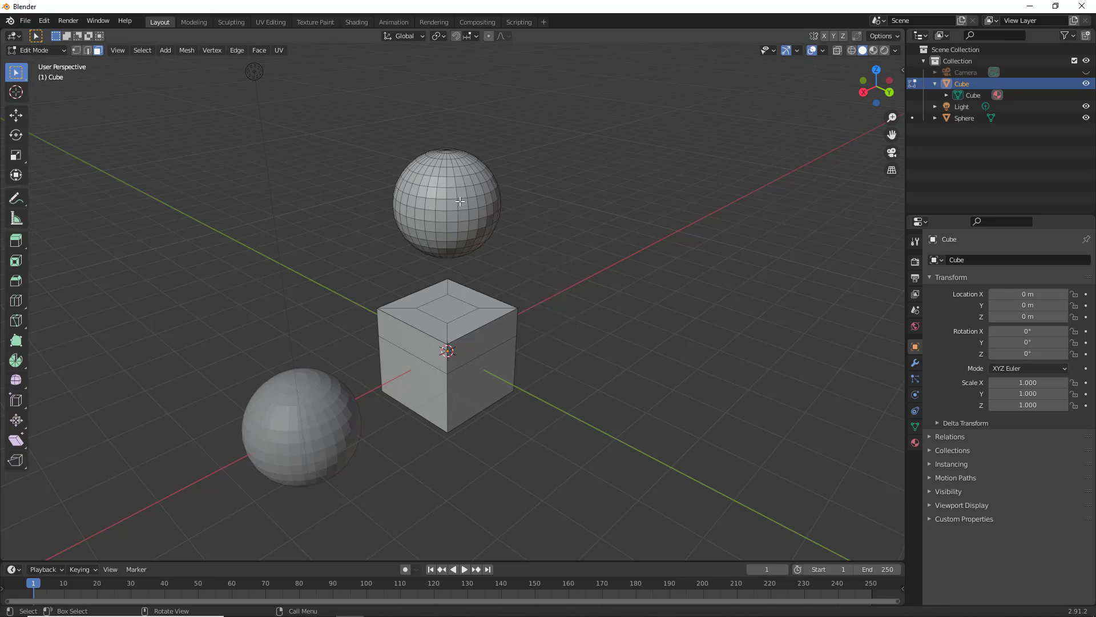
- Try Select Linked on the floating sphere and on the cube, clearing the selection after each try
key(l)
key(l)
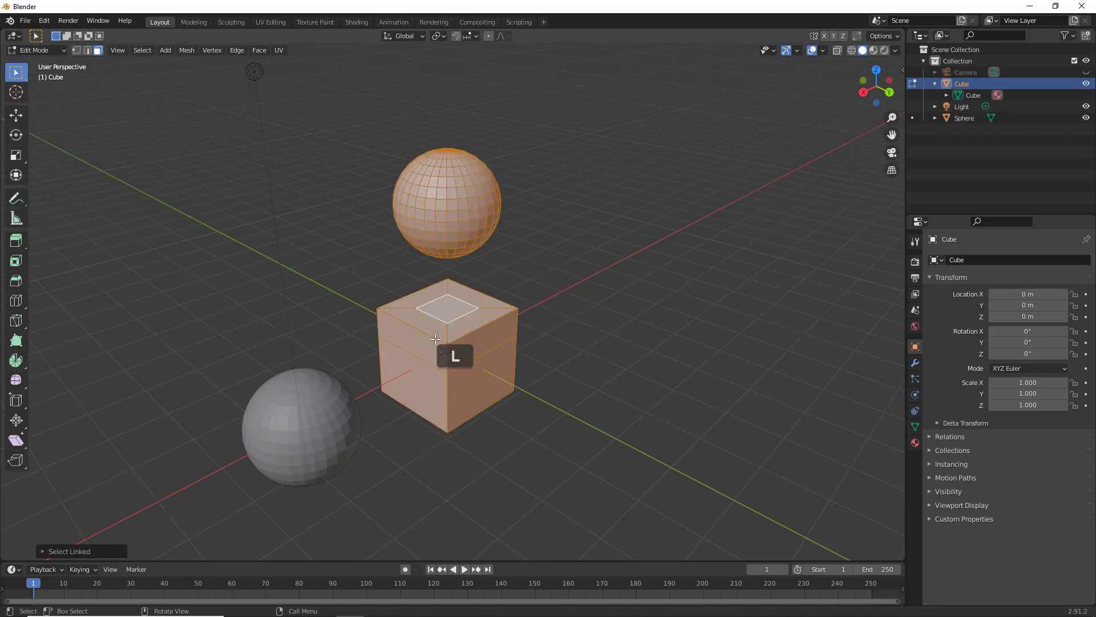
click(627, 331)
key(l)
click(622, 316)
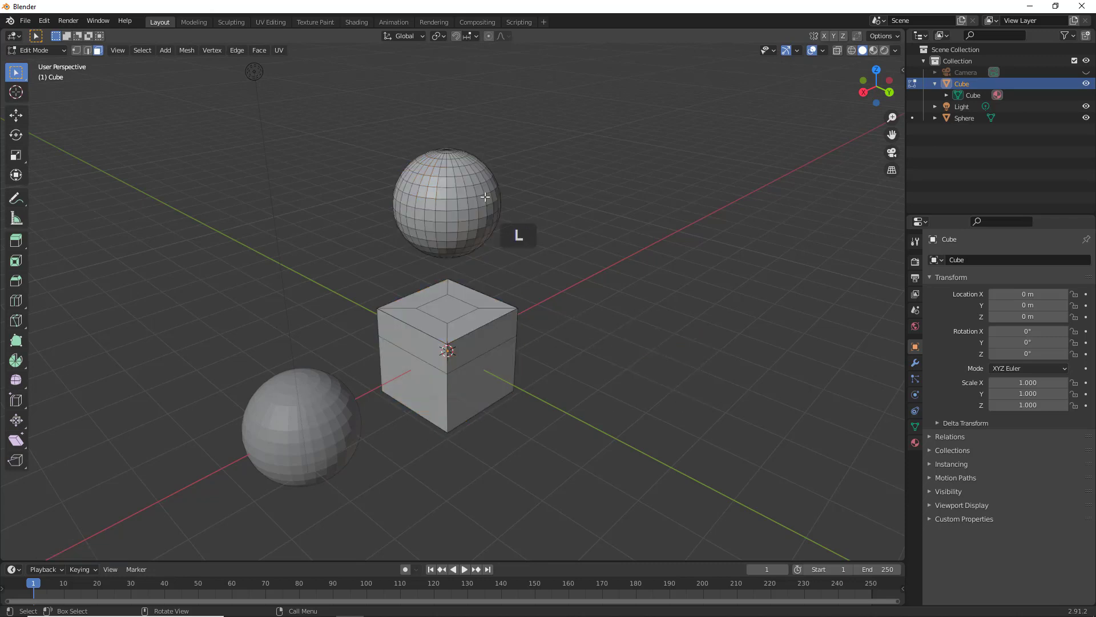
key(l)
click(539, 296)
key(l)
click(606, 300)
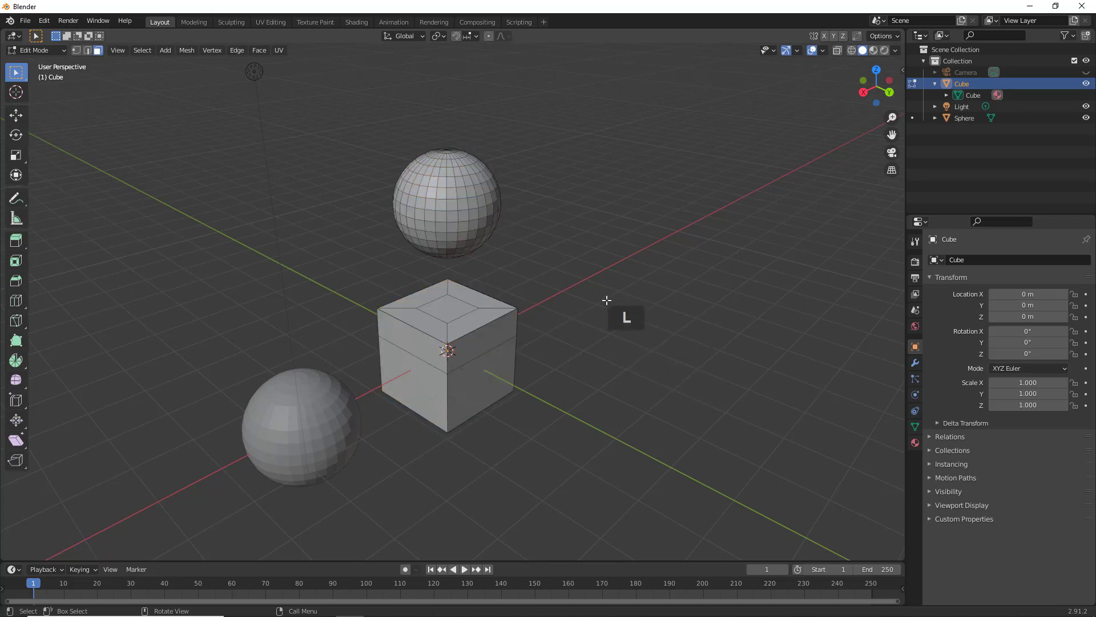
- Switch to edge select mode and select the ring of vertical edges around the middle of the floating sphere
scroll(460, 110, up, 3)
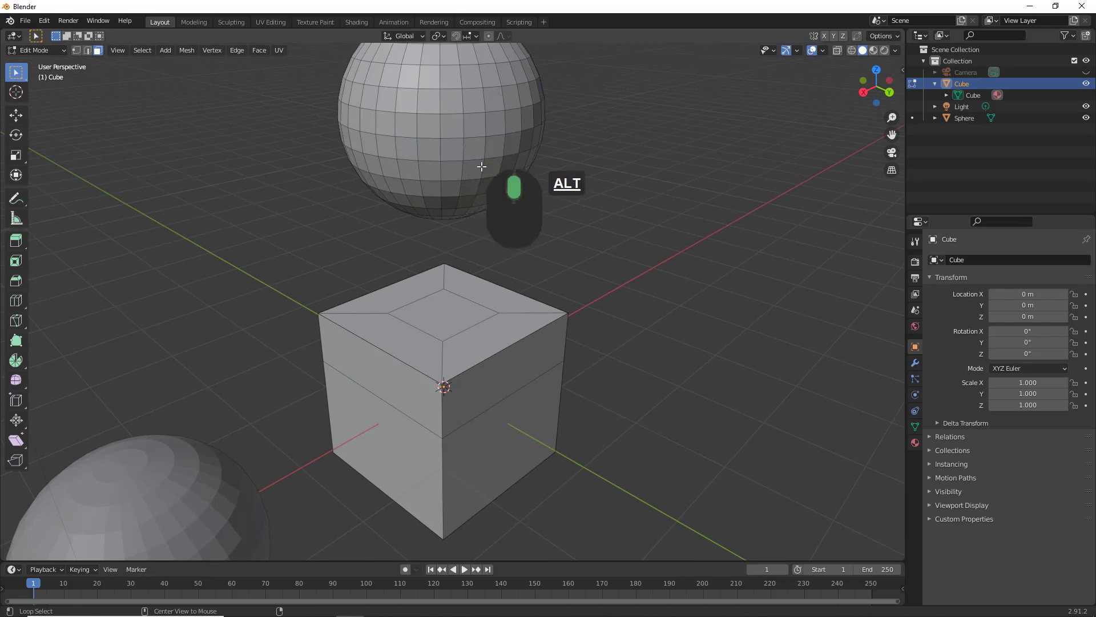
alt+middle_drag(482, 167, 482, 225)
middle_drag(492, 271, 527, 242)
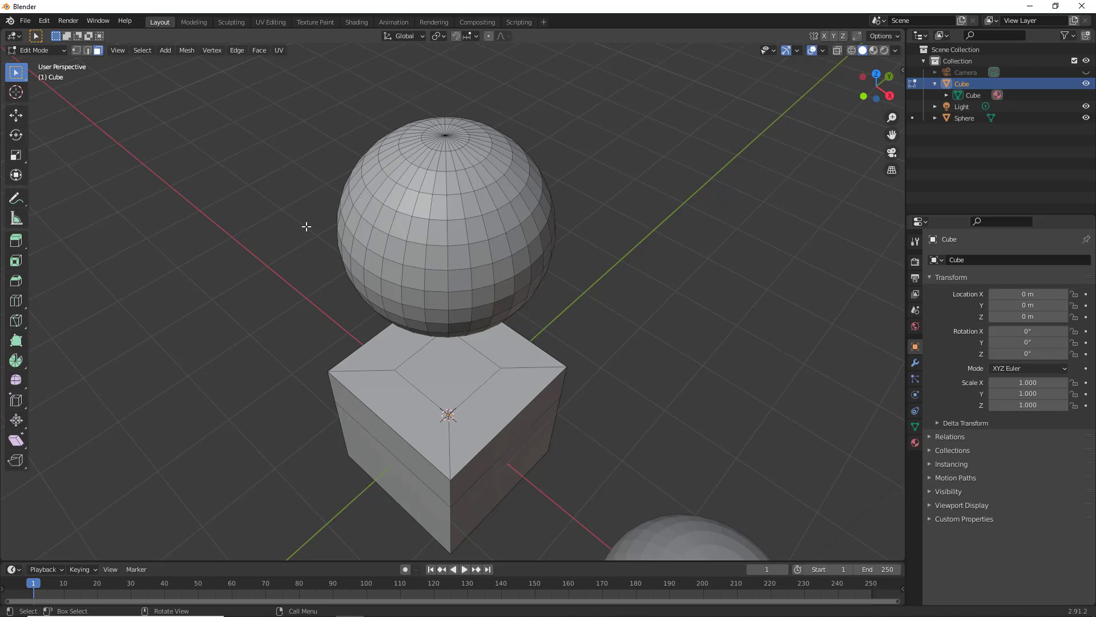
key(2)
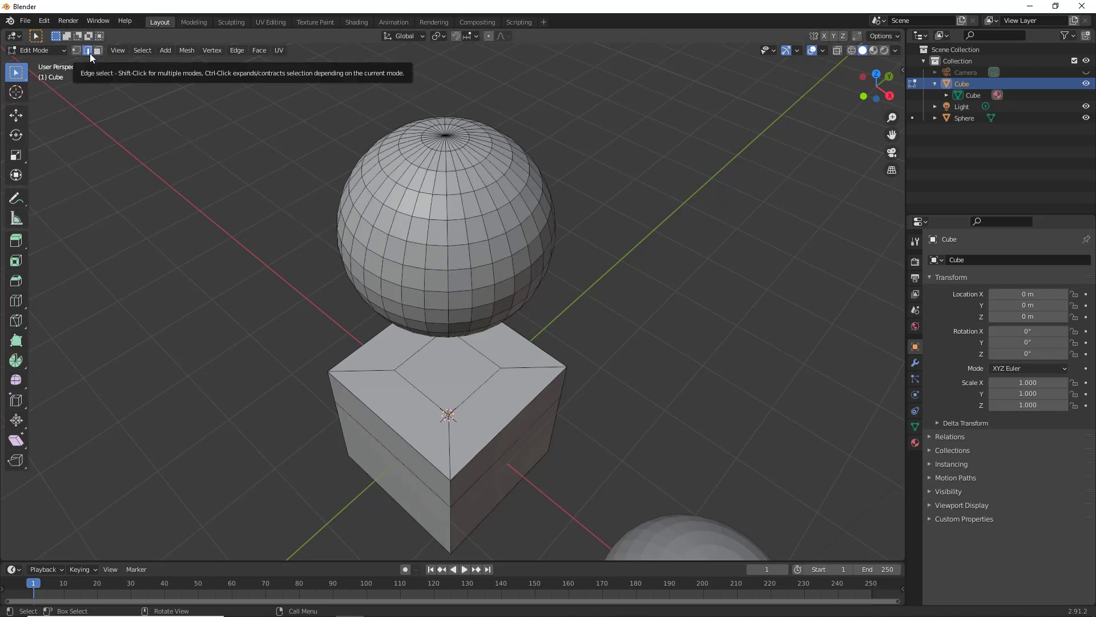
middle_drag(428, 264, 430, 239)
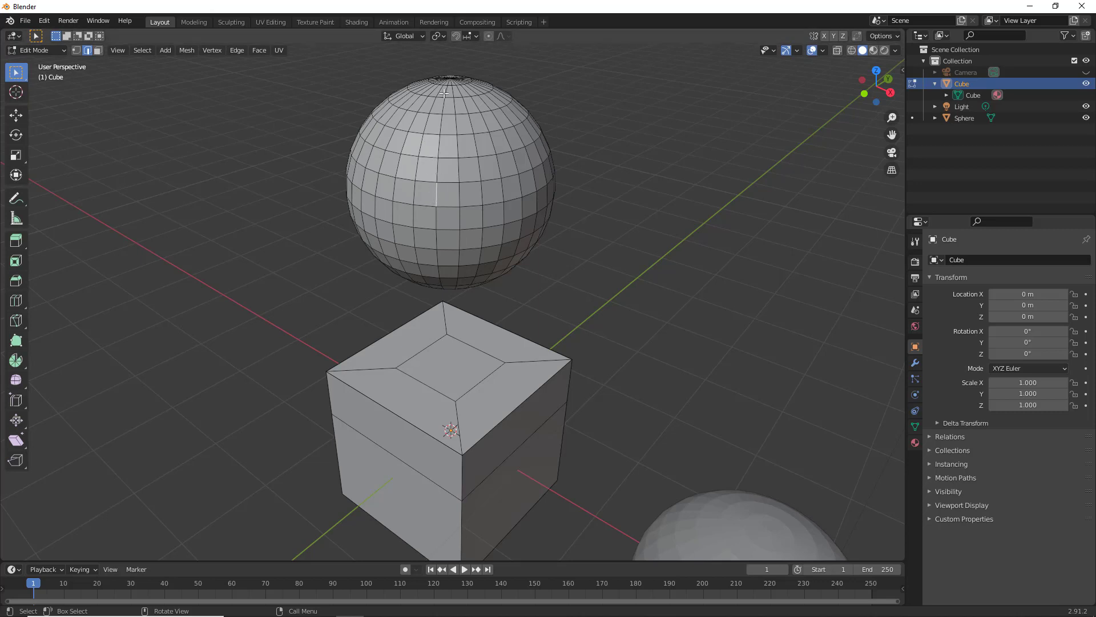
alt+click(407, 187)
key(alt+a)
ctrl+alt+click(414, 190)
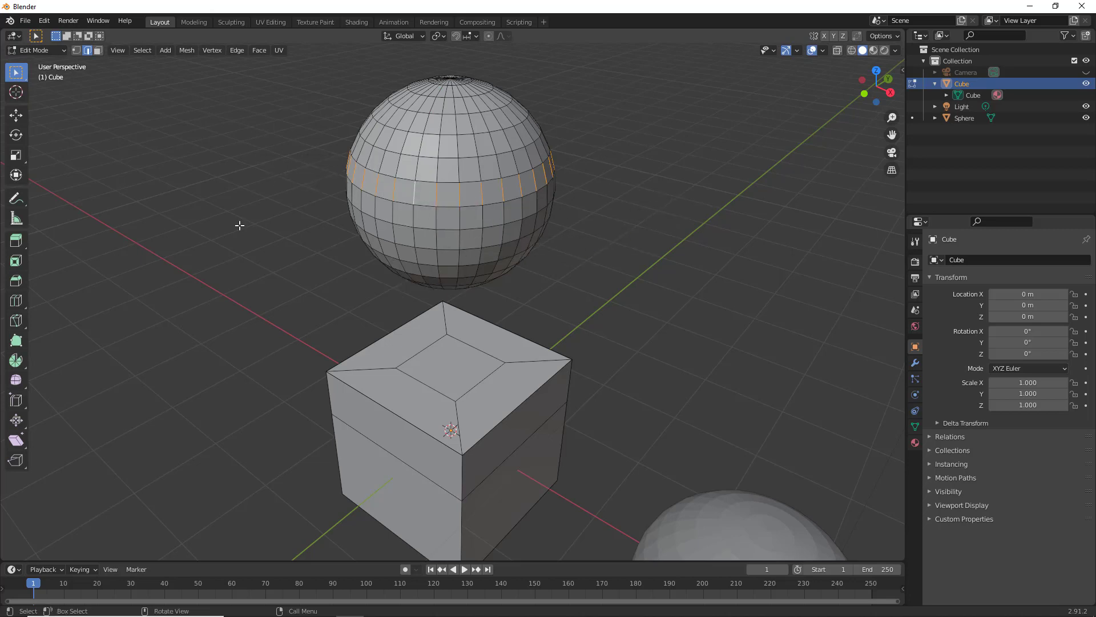
- Try Edge Slide on the sphere's selected edge ring, cancelling the movement
key(ctrl)
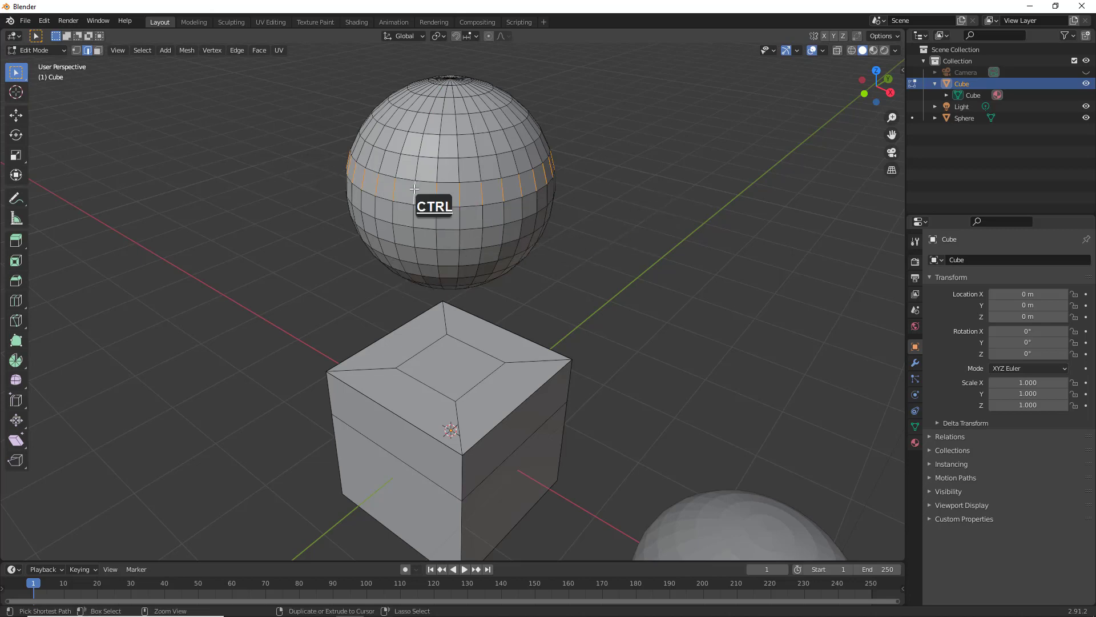
key(ctrl+e)
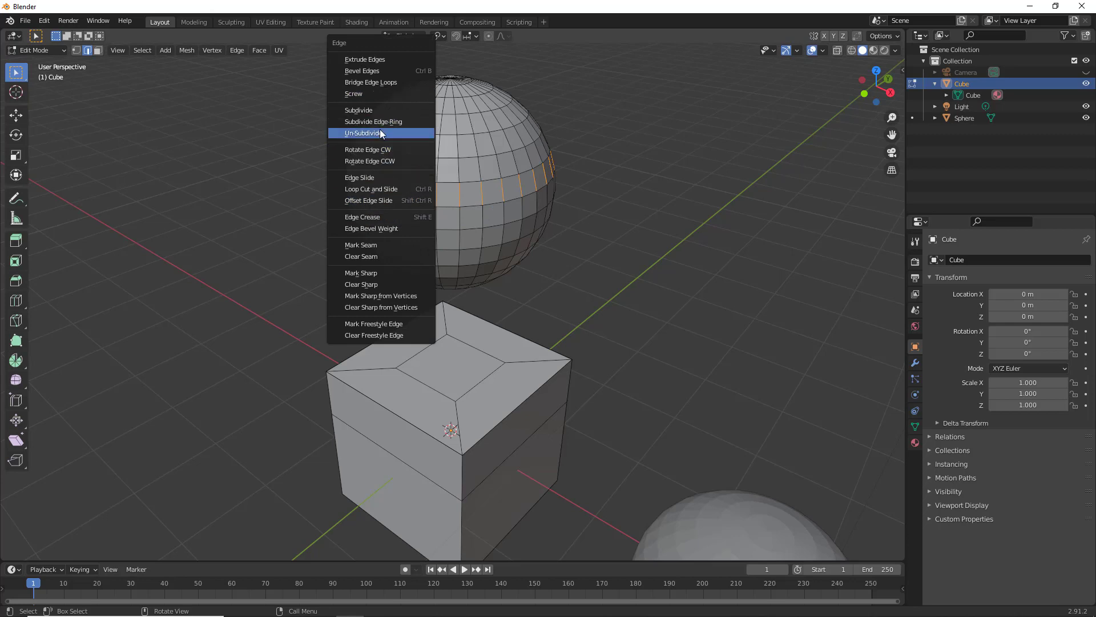
click(371, 179)
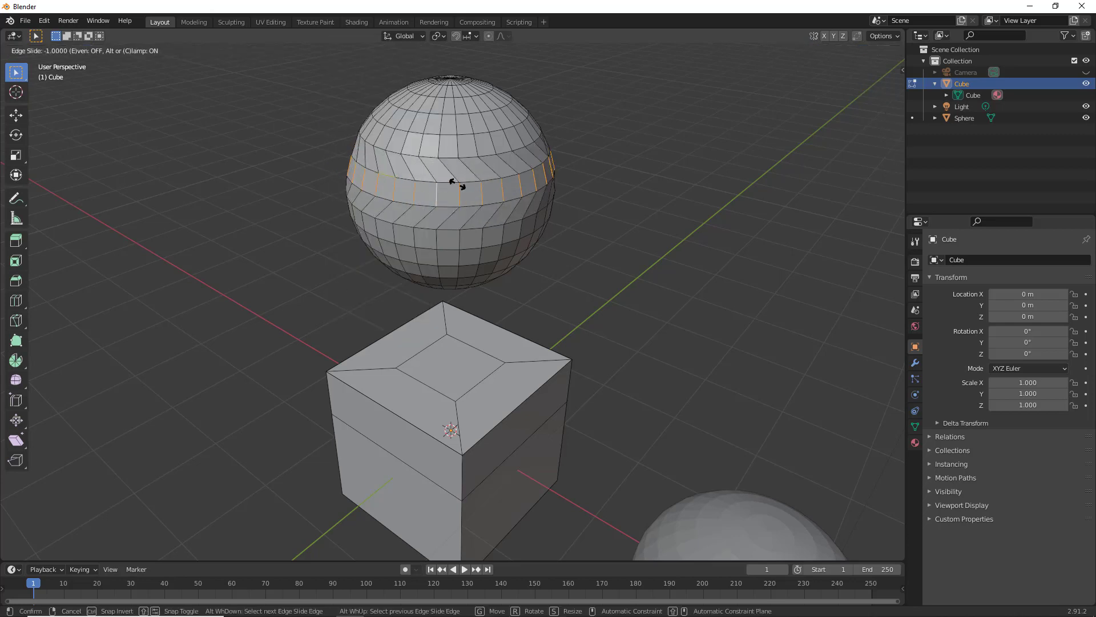
right_click(408, 181)
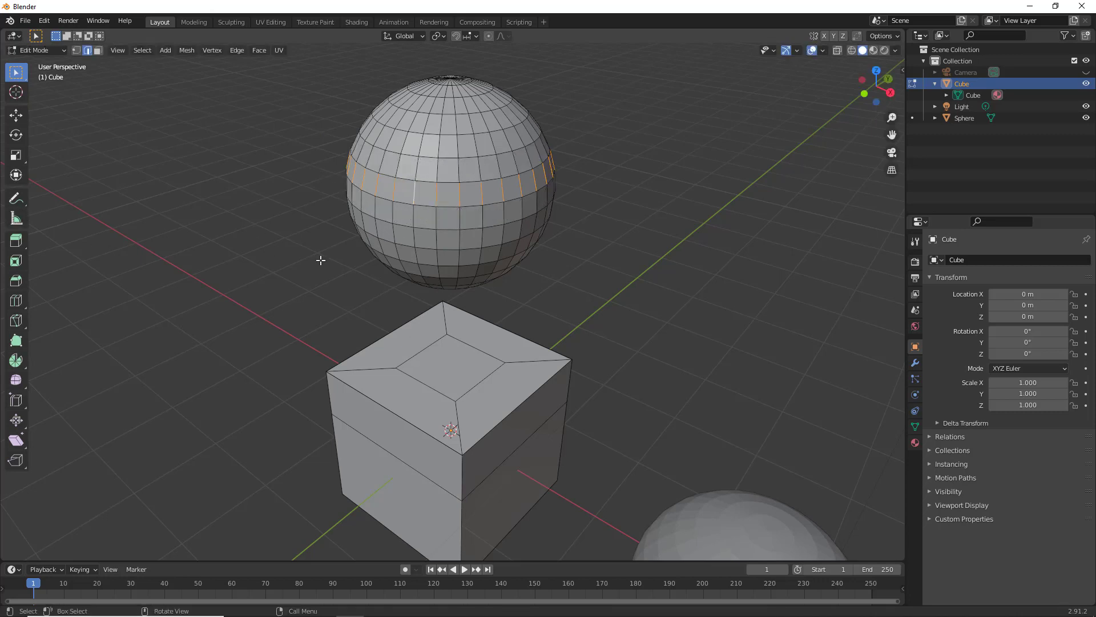
- Clear the edge ring selection and select all linked geometry of the sphere floating above the cube
scroll(477, 383, up, 4)
scroll(477, 388, down, 6)
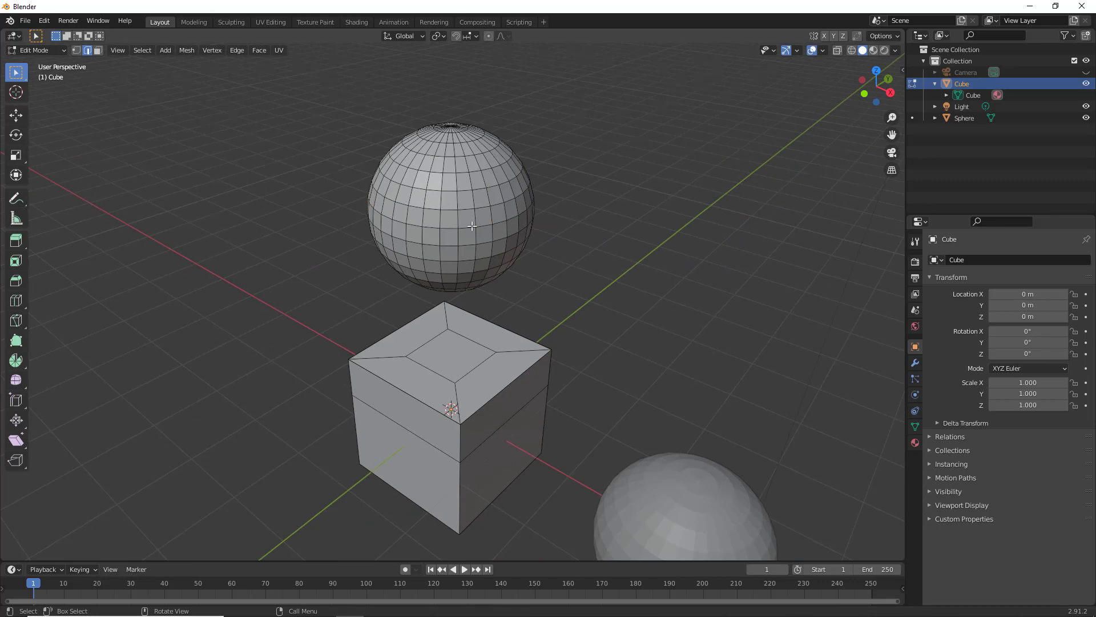
key(l)
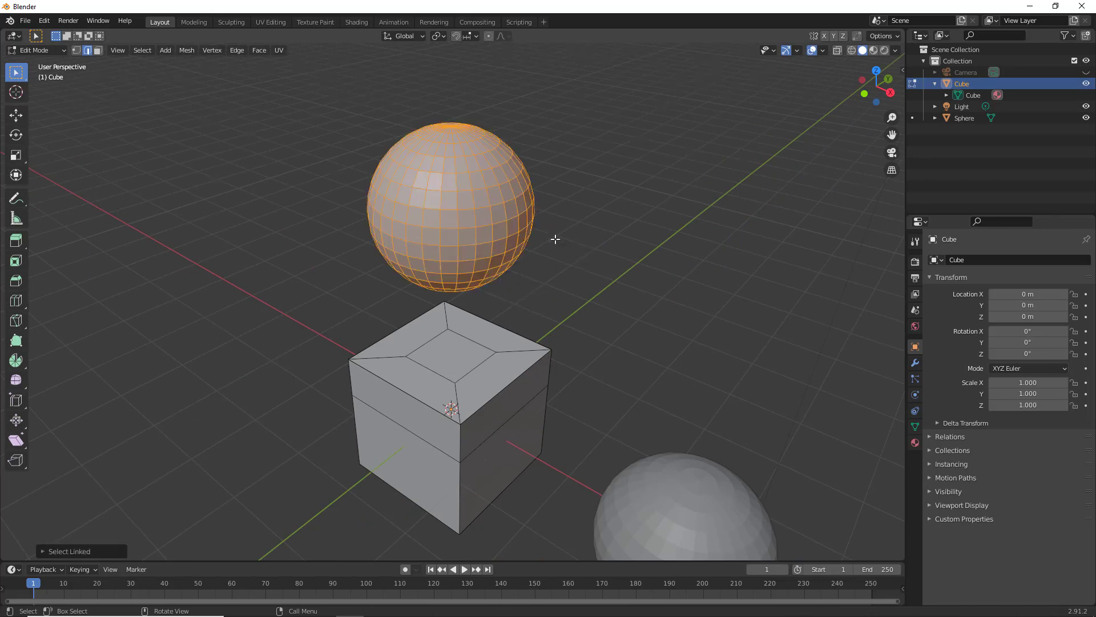
- Try deleting the selected sphere with the Faces option and with Only Faces, undoing each deletion
key(Delete)
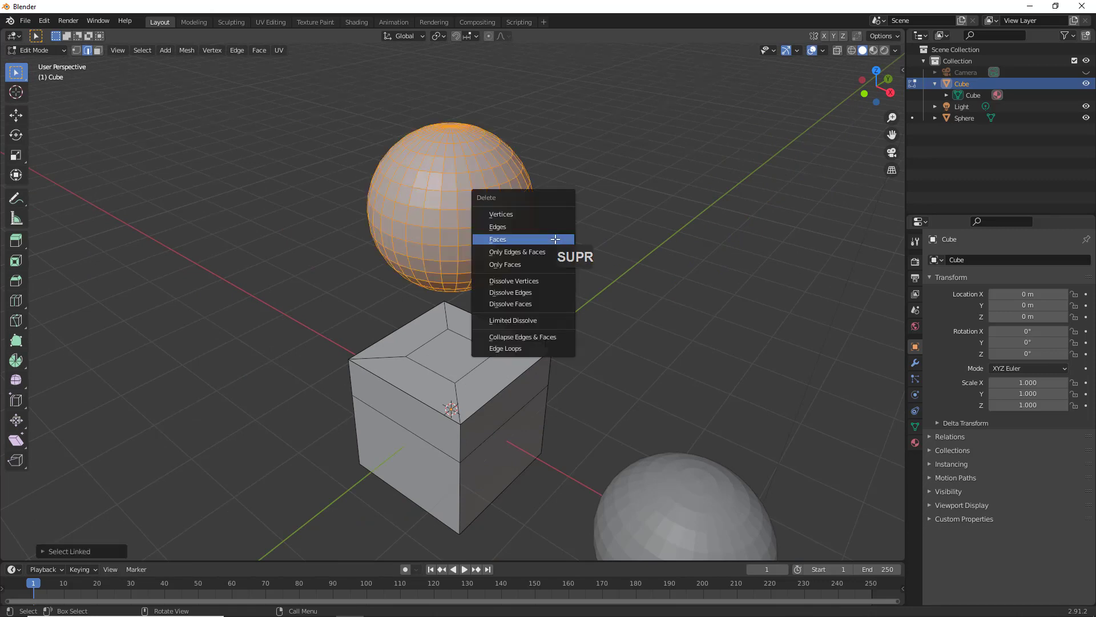
click(502, 241)
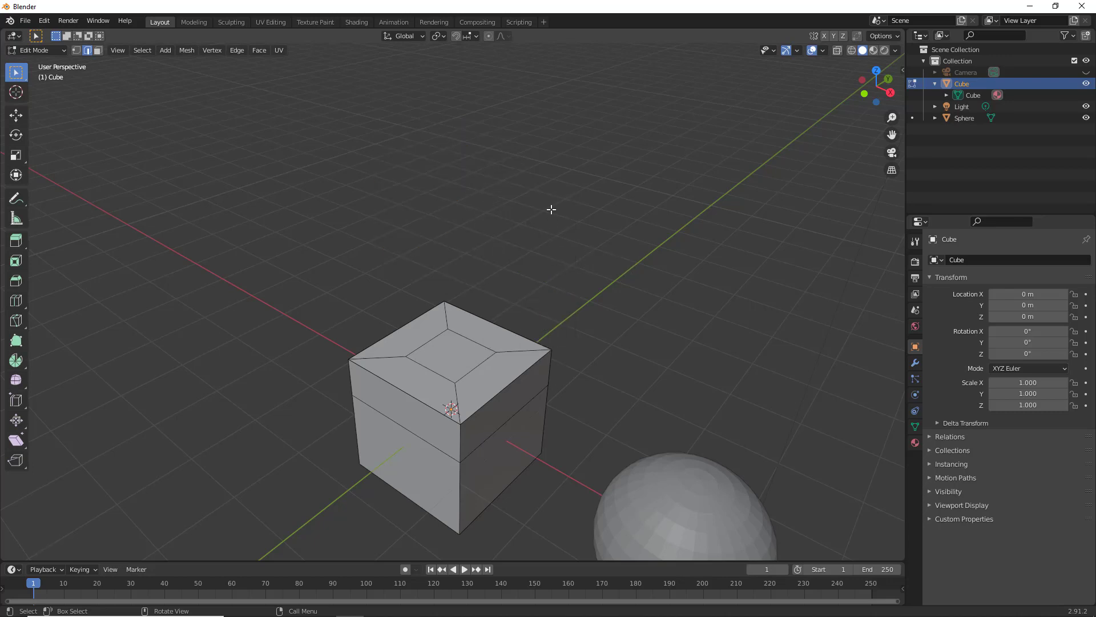
key(ctrl+z)
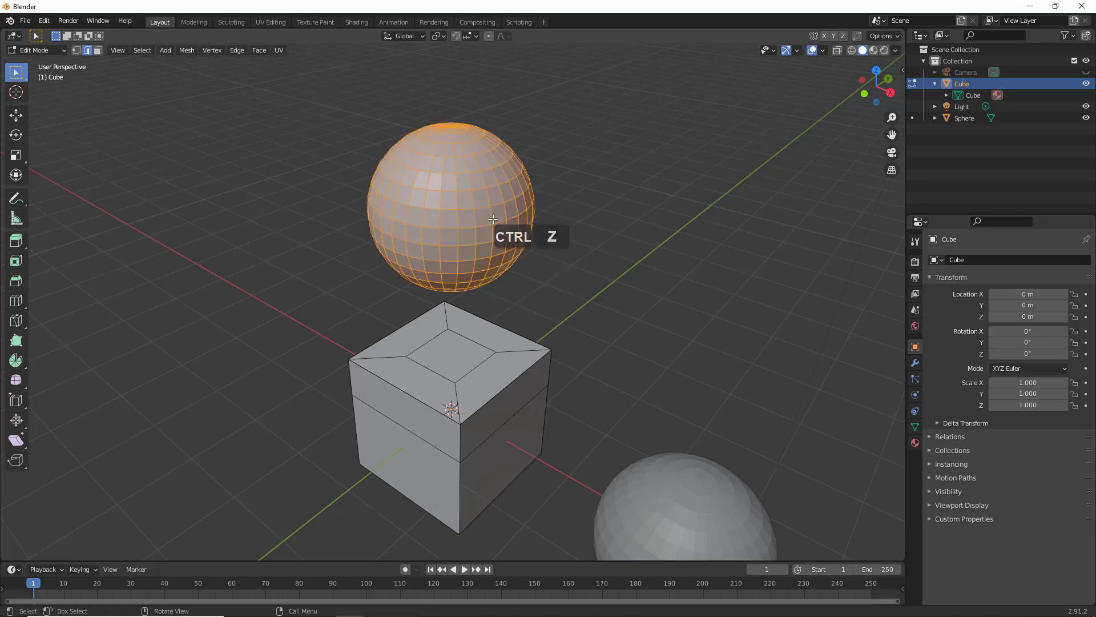
key(Delete)
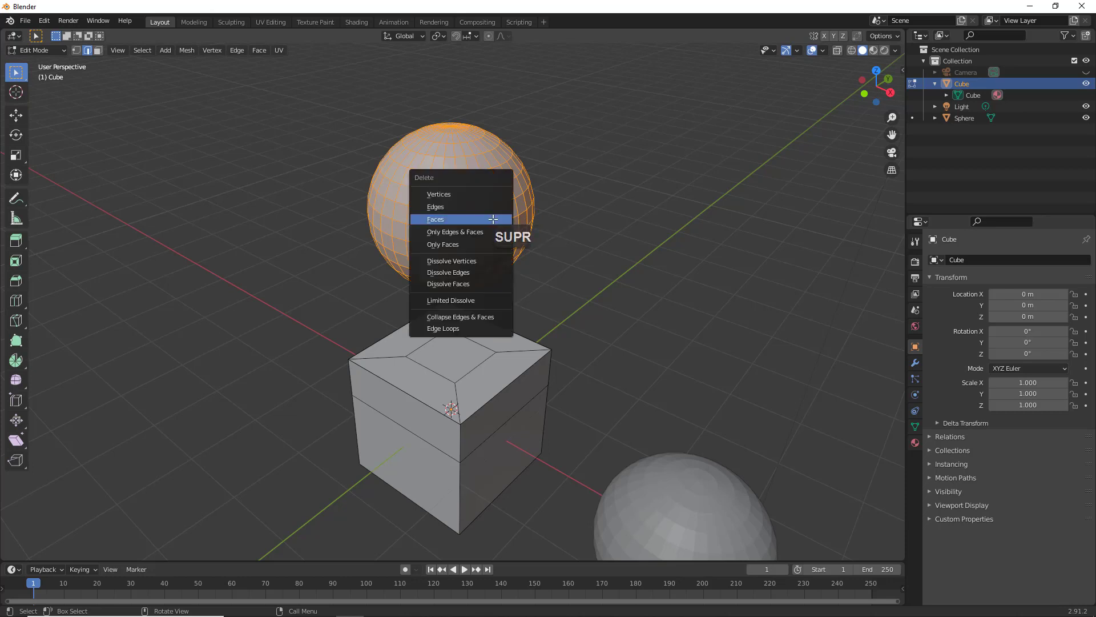
click(461, 238)
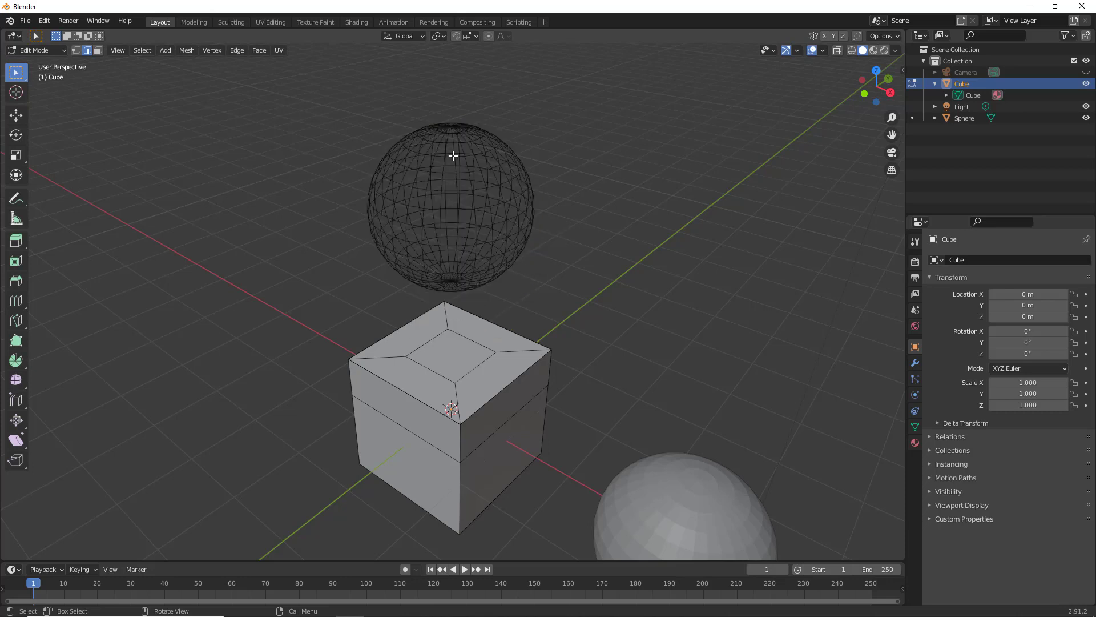
key(ctrl)
key(ctrl+z)
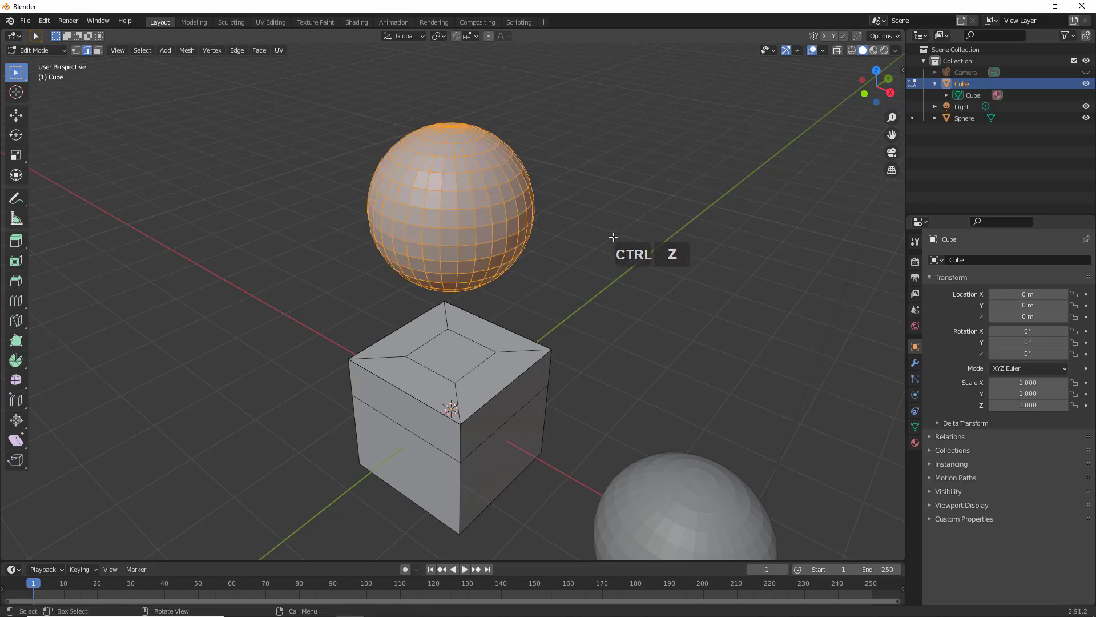
- Delete the selected floating sphere from the cube's mesh using the Faces option
key(Delete)
key(Delete)
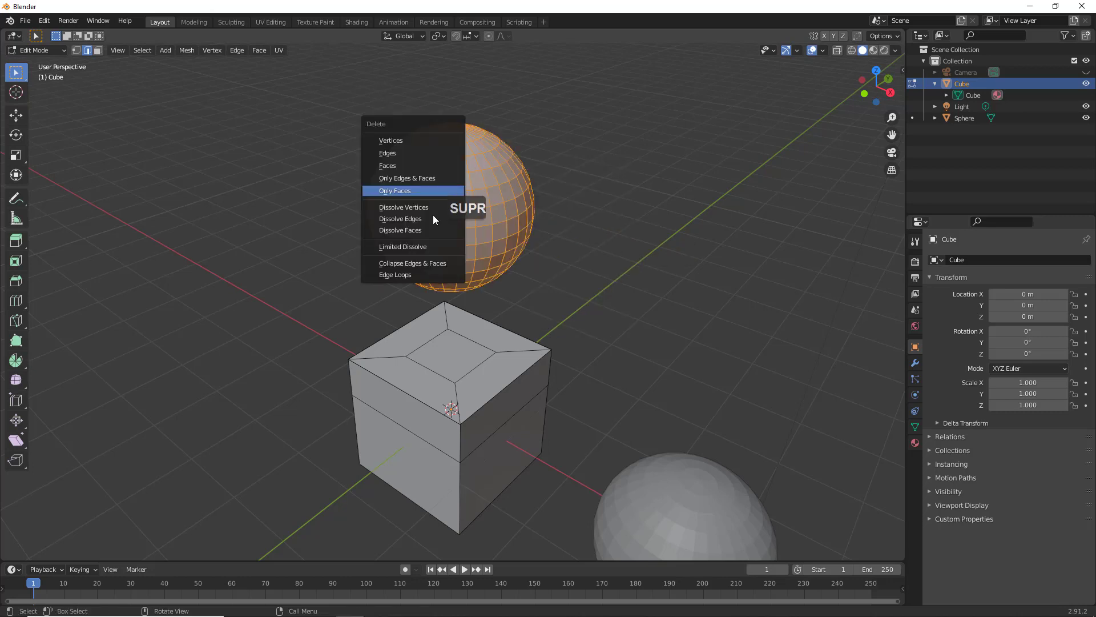
click(400, 165)
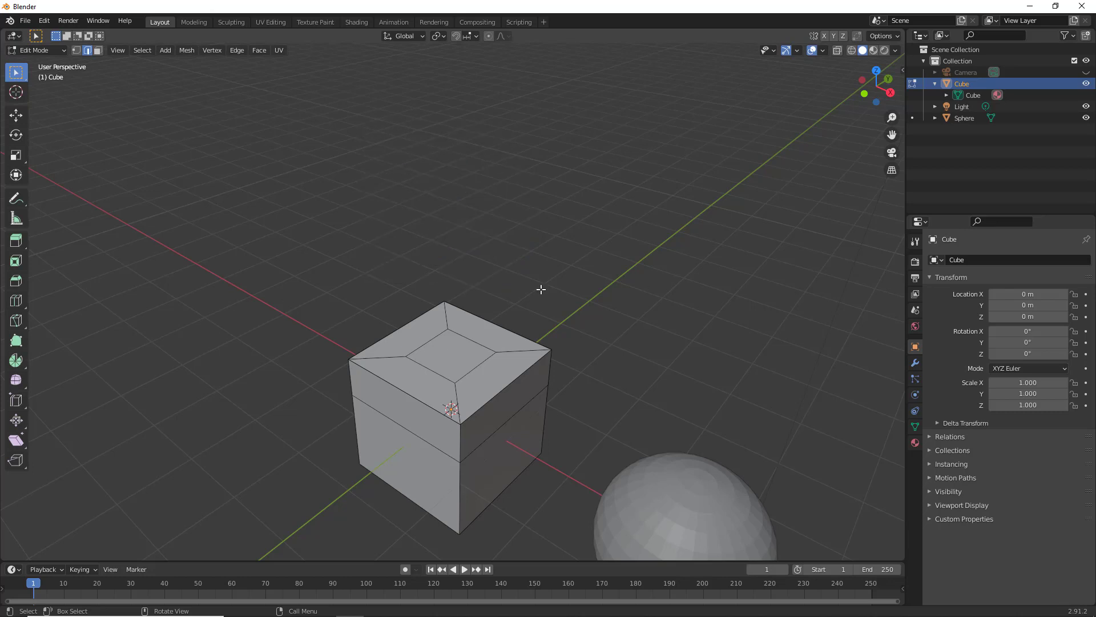
- Add a new UV sphere inside the cube's mesh and move it straight up along the Z axis above the cube
middle_drag(568, 334, 563, 314)
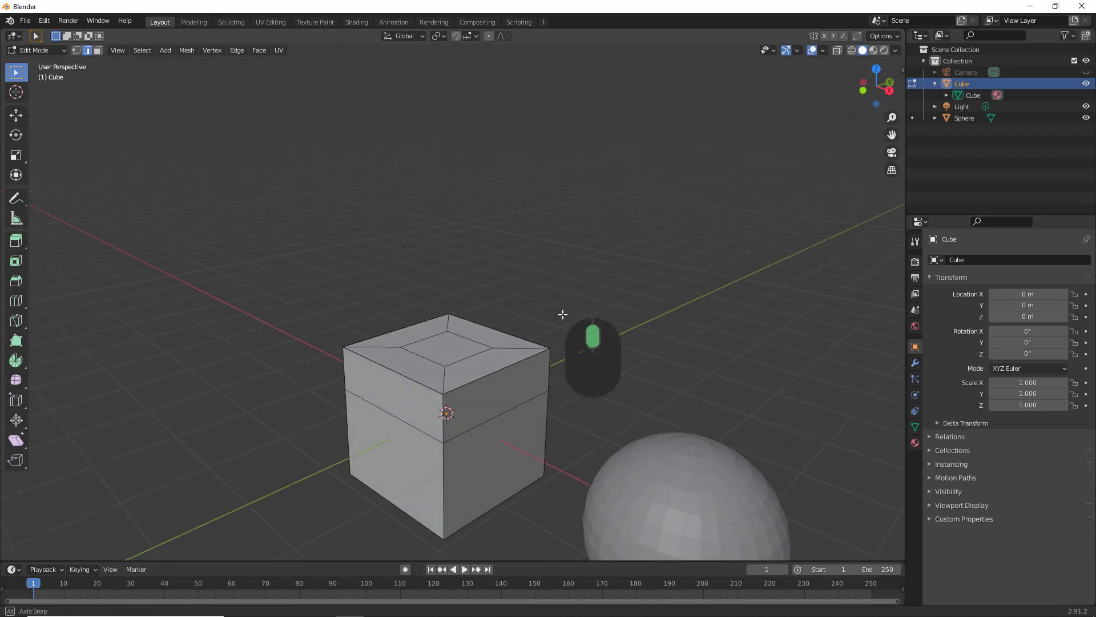
scroll(563, 314, up, 2)
scroll(563, 314, down, 3)
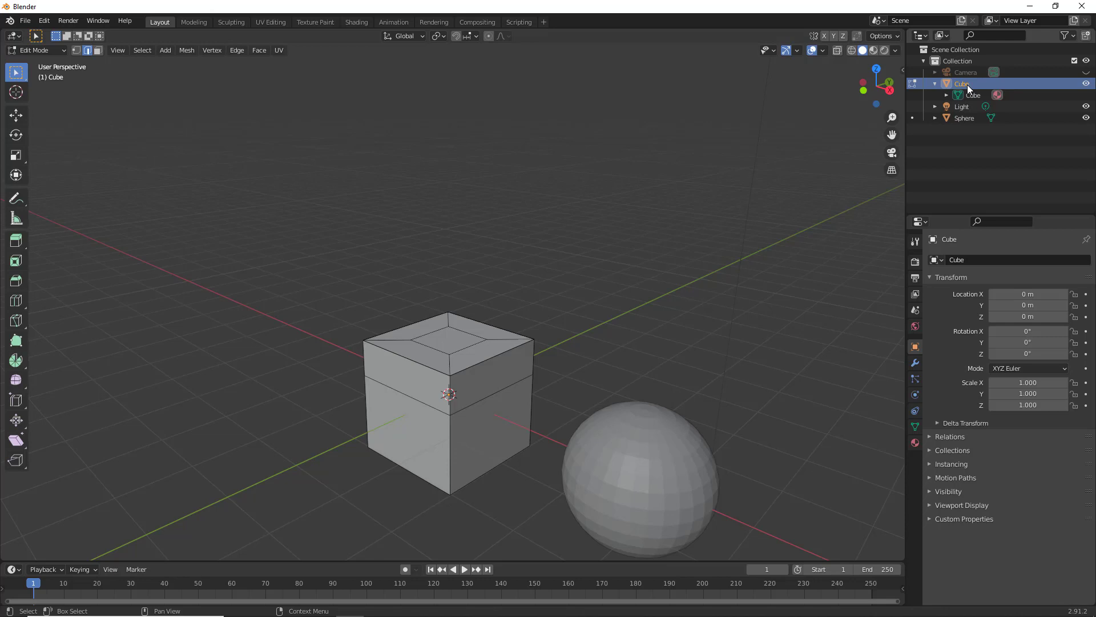
key(shift+a)
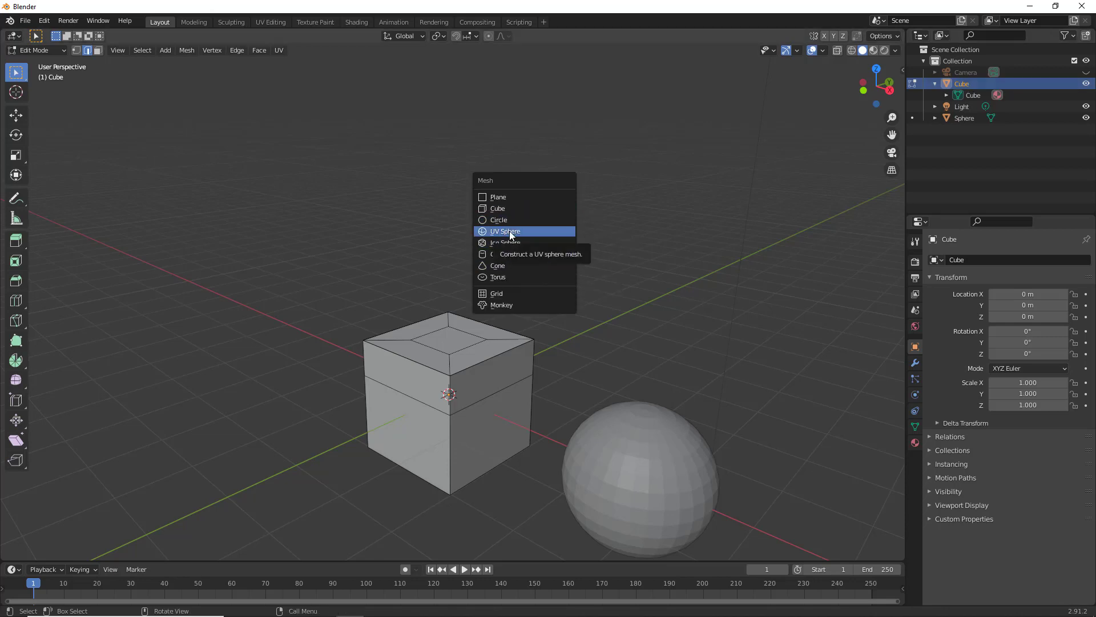
click(510, 234)
key(g)
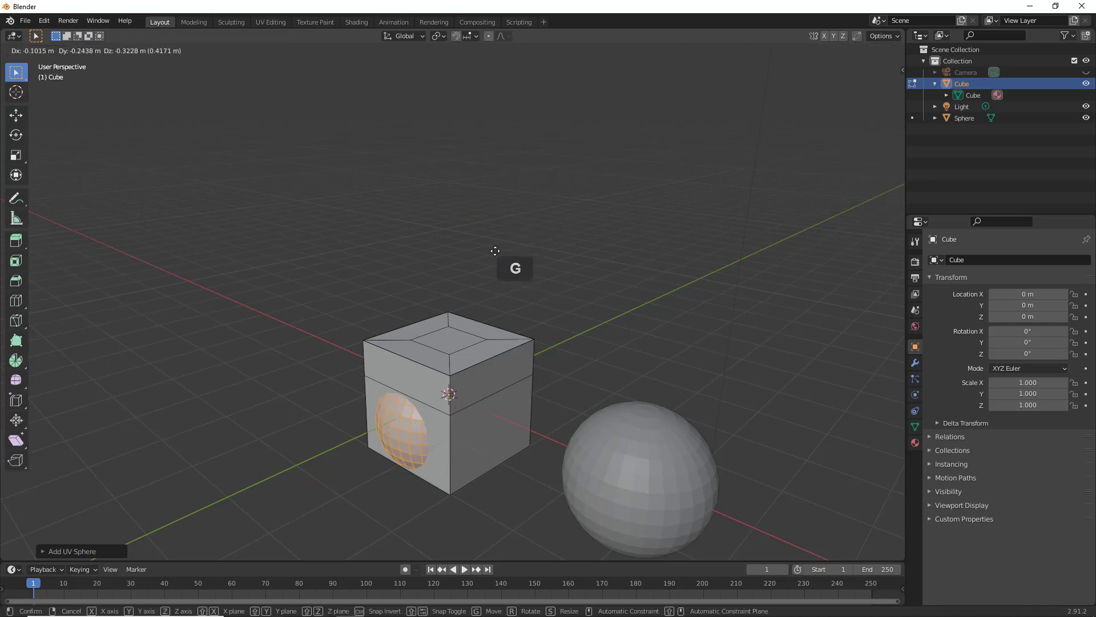
middle_drag(513, 264, 466, 72)
click(466, 72)
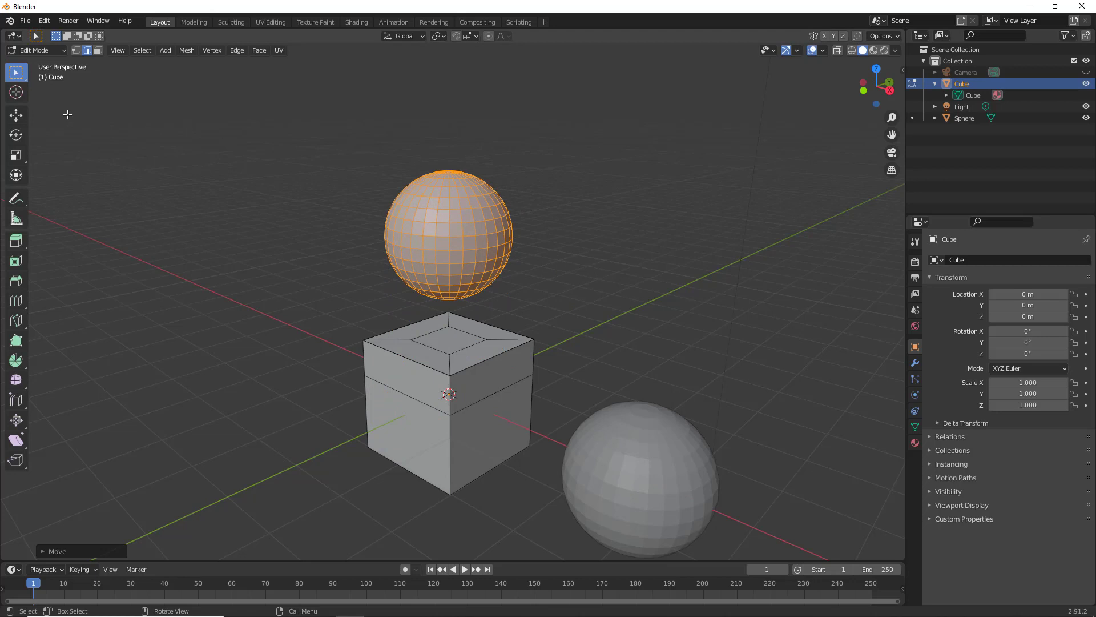
- Switch to Object Mode and move the combined cube and sphere object freehand to about X -0.39, Y -0.20, Z 0.38 m
key(Tab)
click(854, 294)
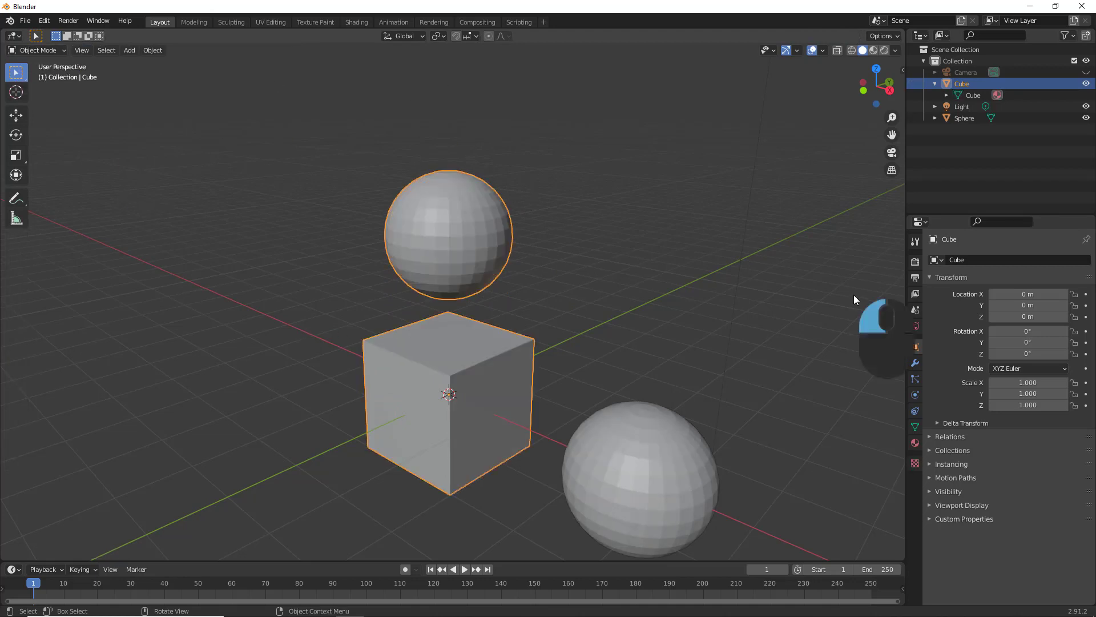
key(g)
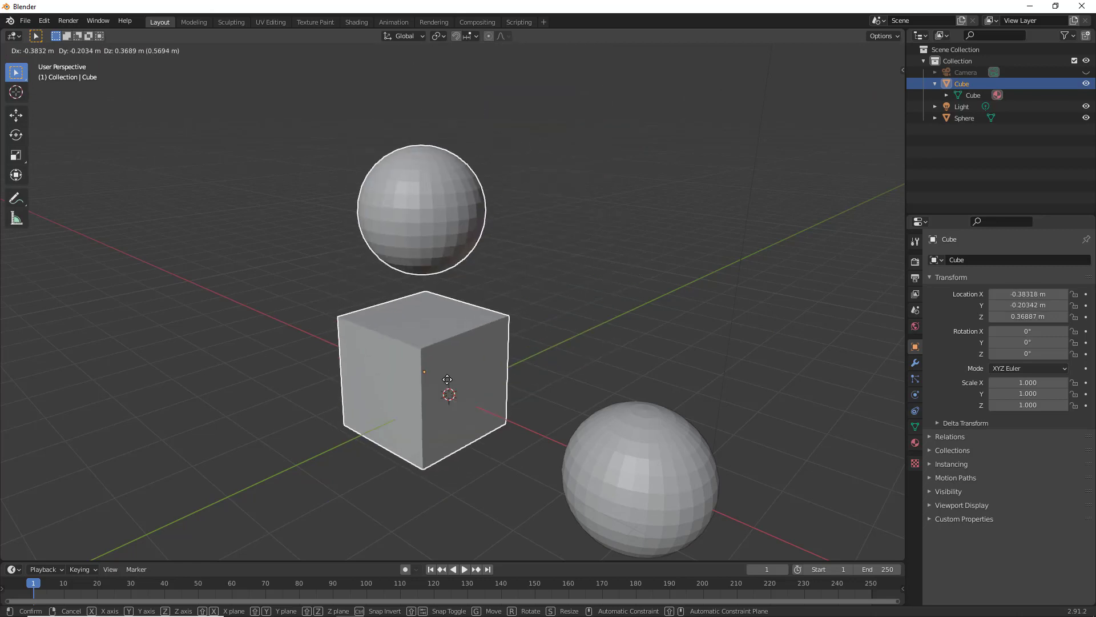
click(350, 349)
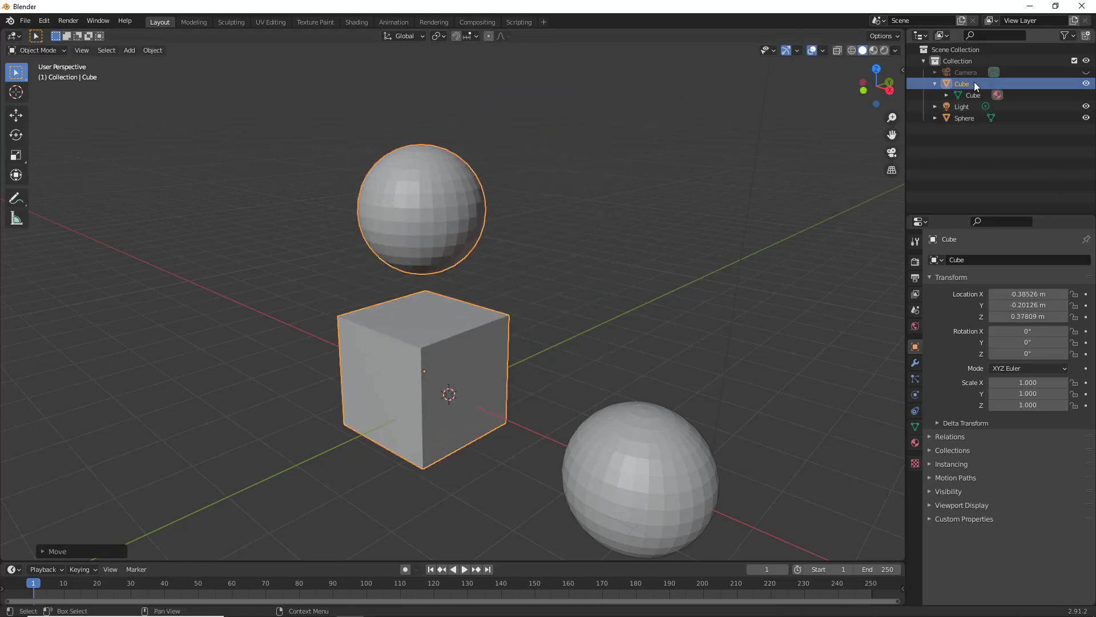